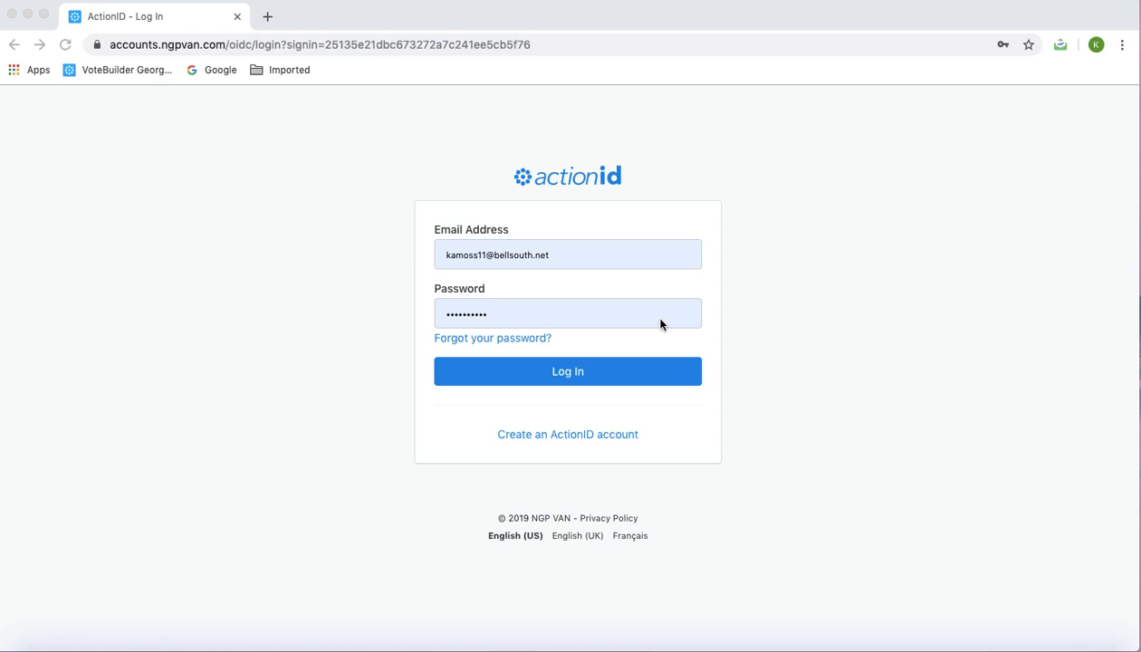
Log in with the filled-in credentials and start creating a new voter list
click(578, 377)
click(577, 377)
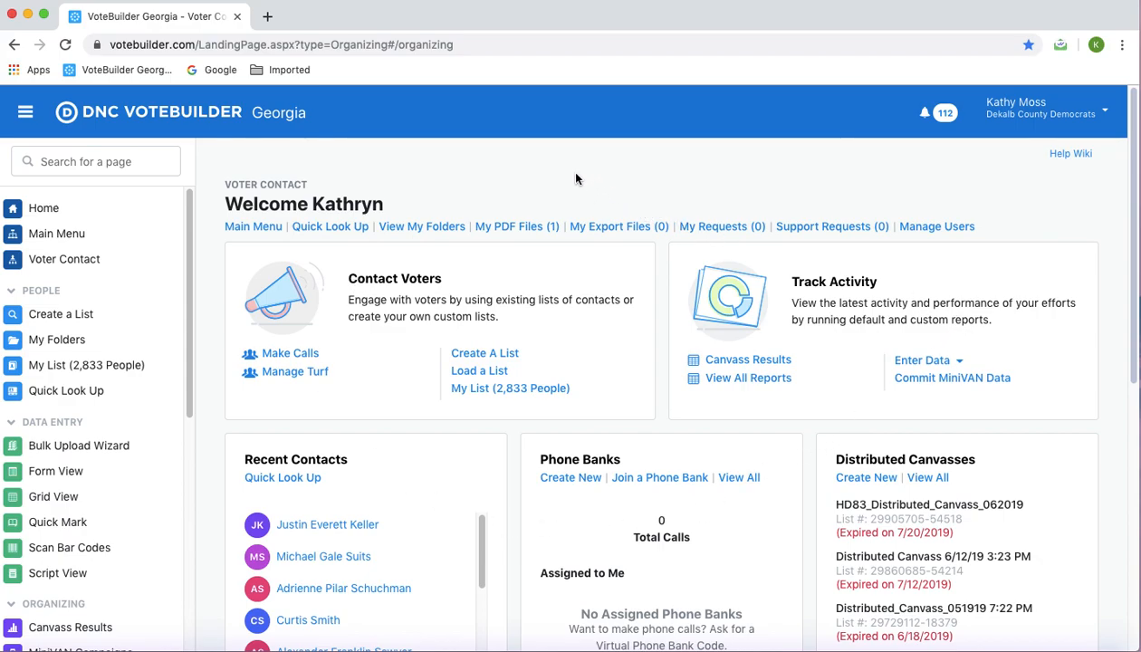
click(512, 357)
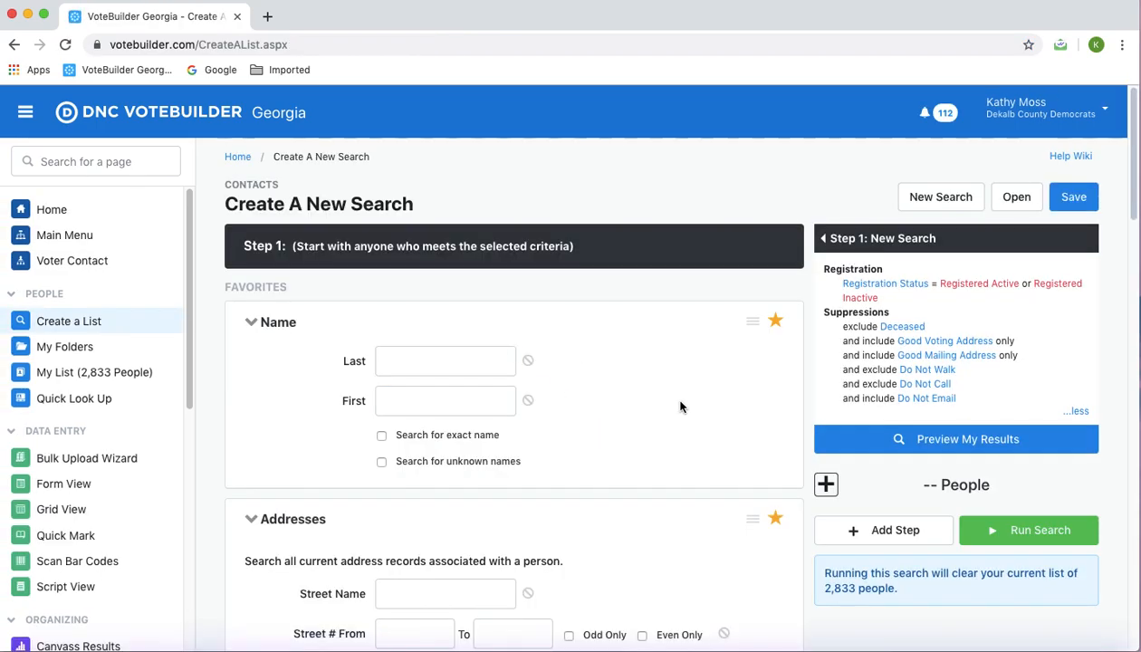
Limit the search's home districts to De Kalb county and precinct Me
drag(1128, 136, 1139, 437)
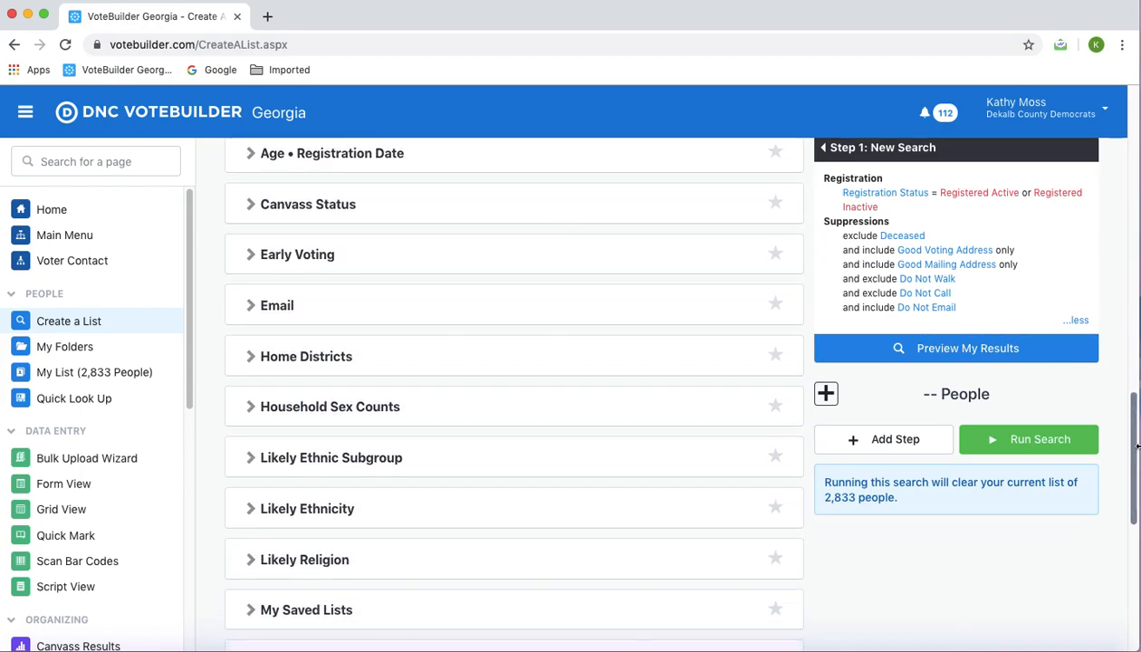
click(251, 362)
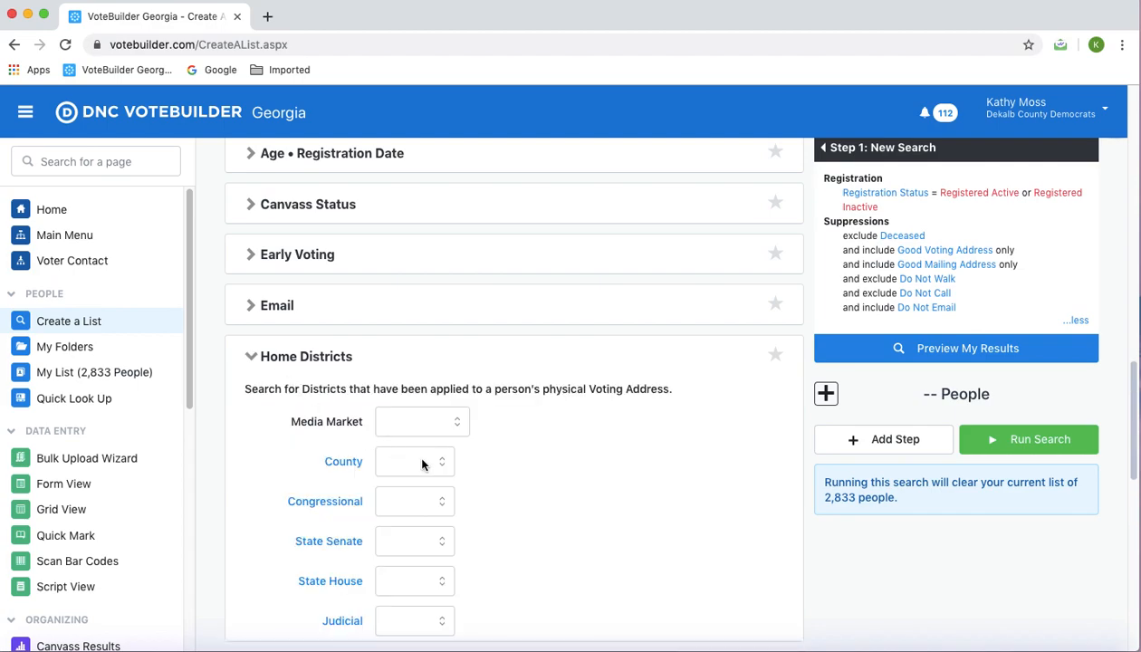
click(443, 465)
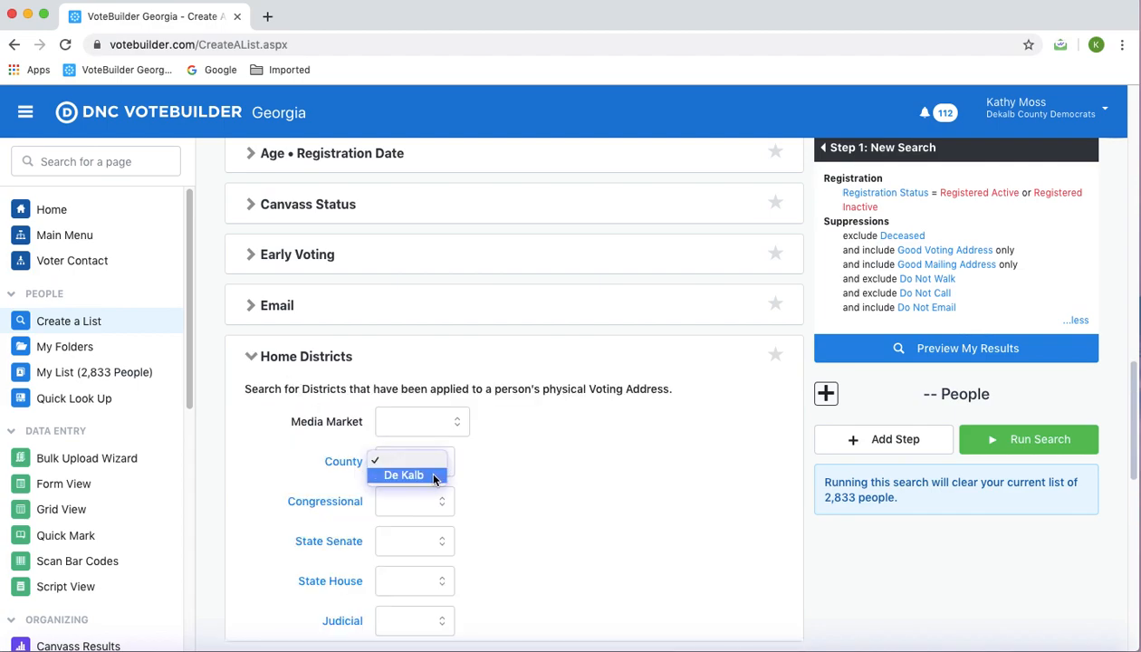
click(433, 477)
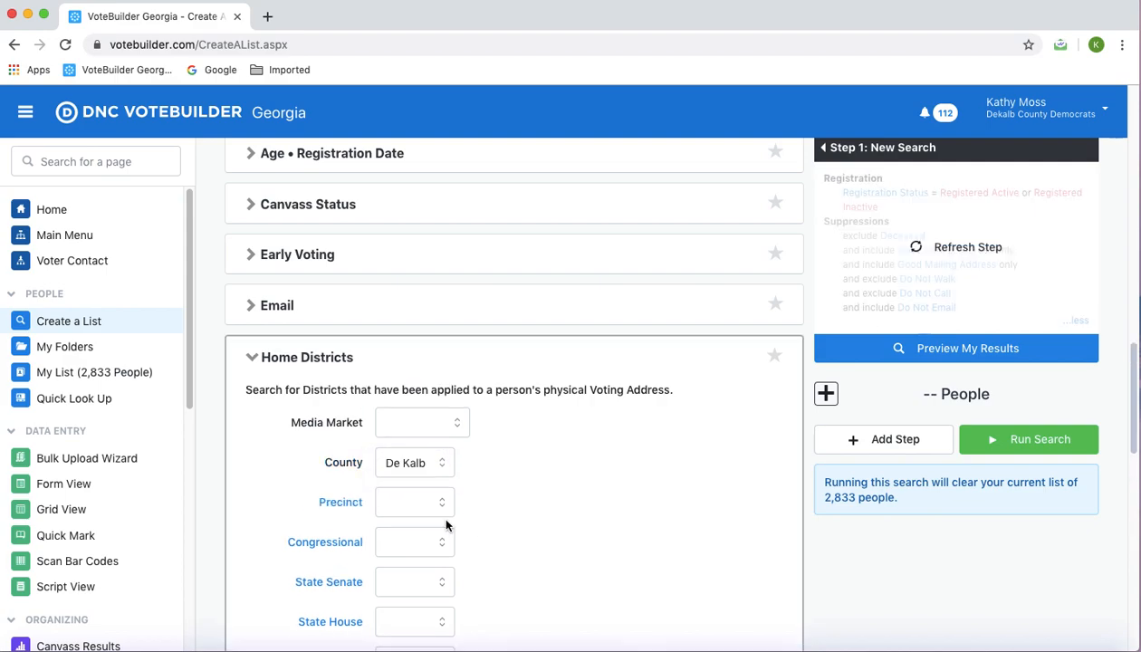
click(443, 505)
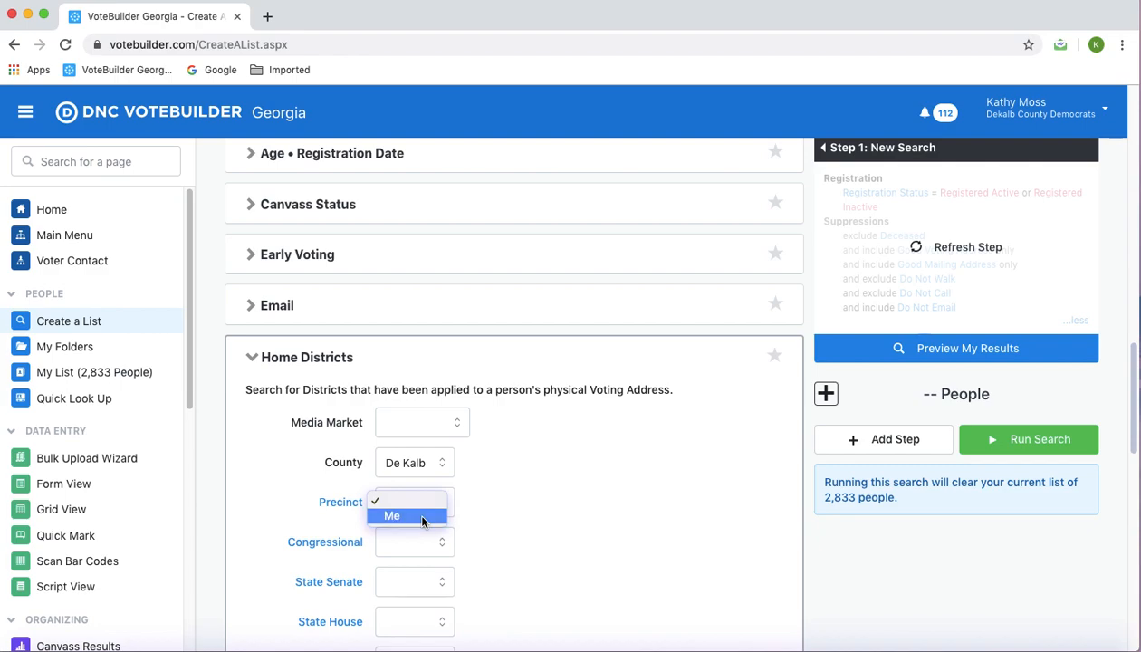
click(422, 519)
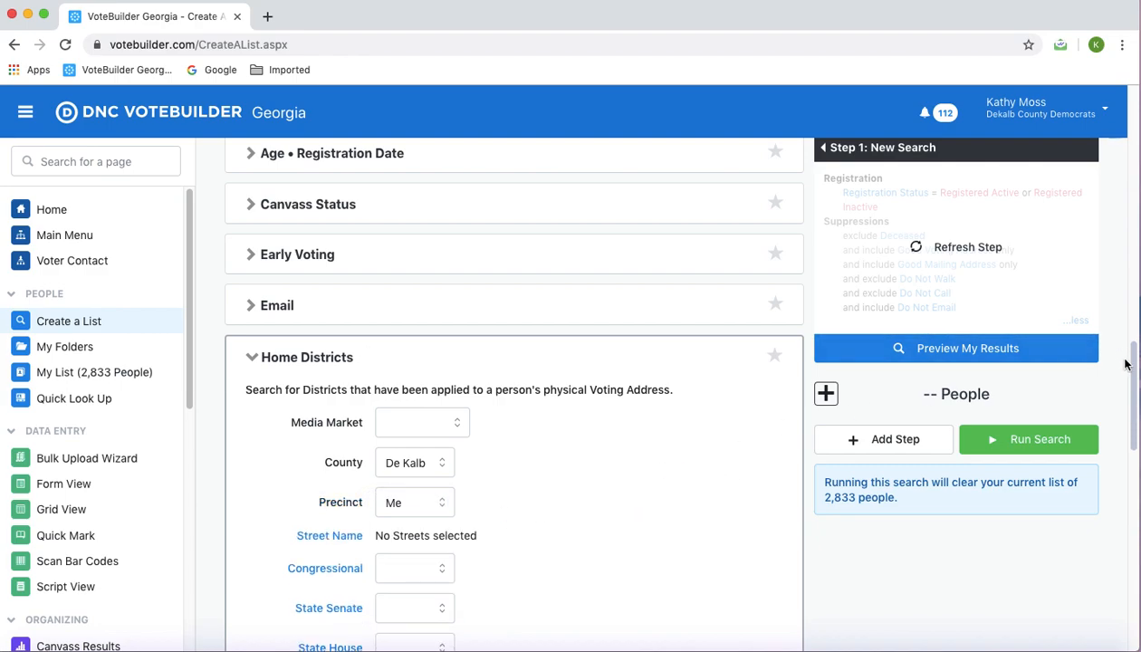
Change the search's suppressions to Include Do Not Walk and Include Do Not Call
drag(1134, 363, 1139, 554)
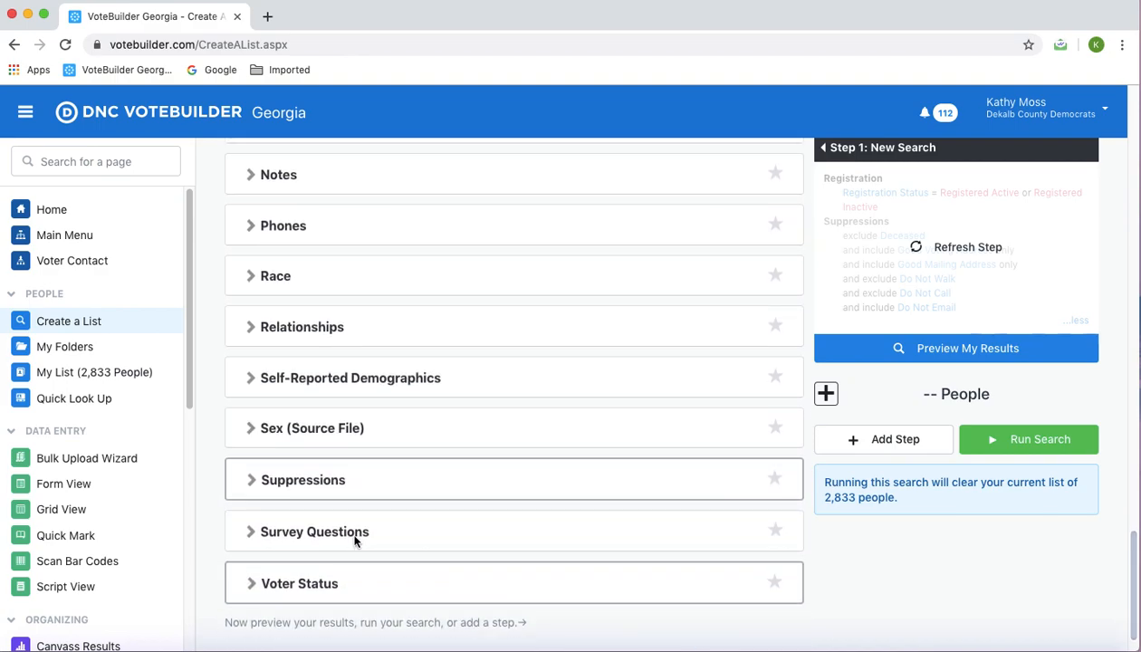
click(250, 482)
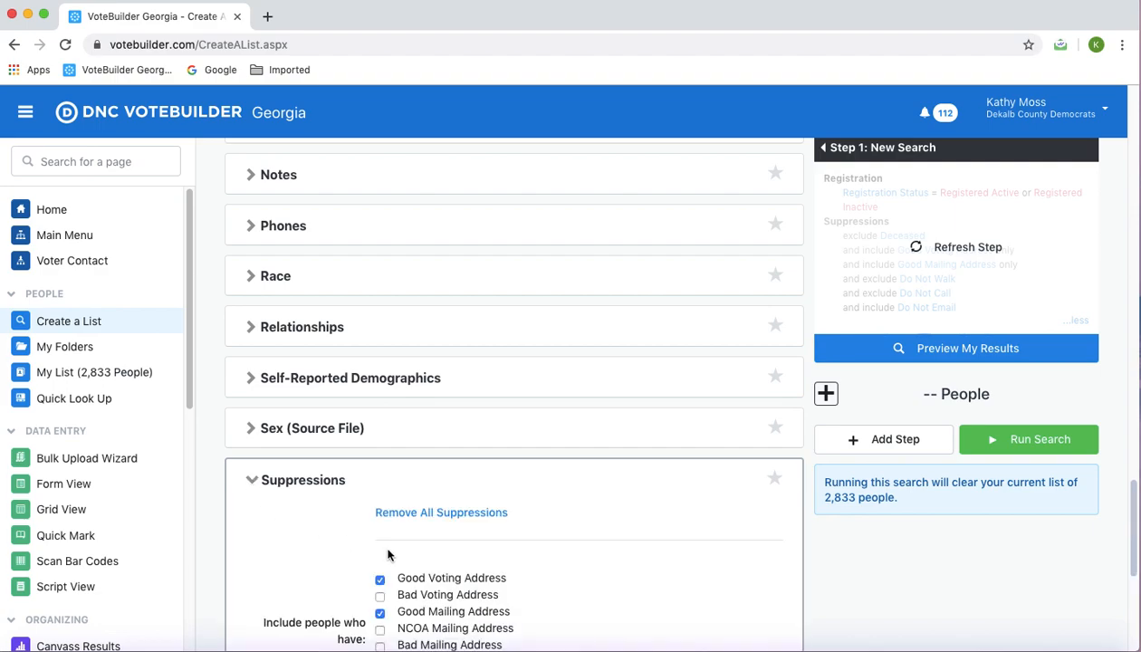
drag(1131, 529, 1131, 562)
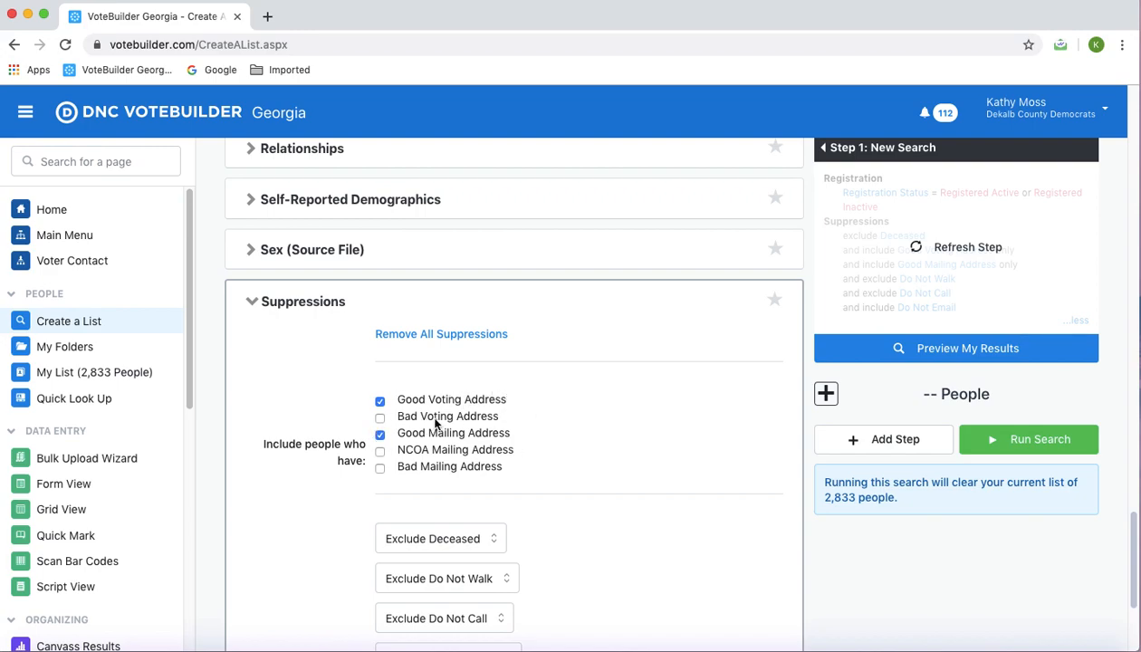
drag(1135, 547, 1137, 579)
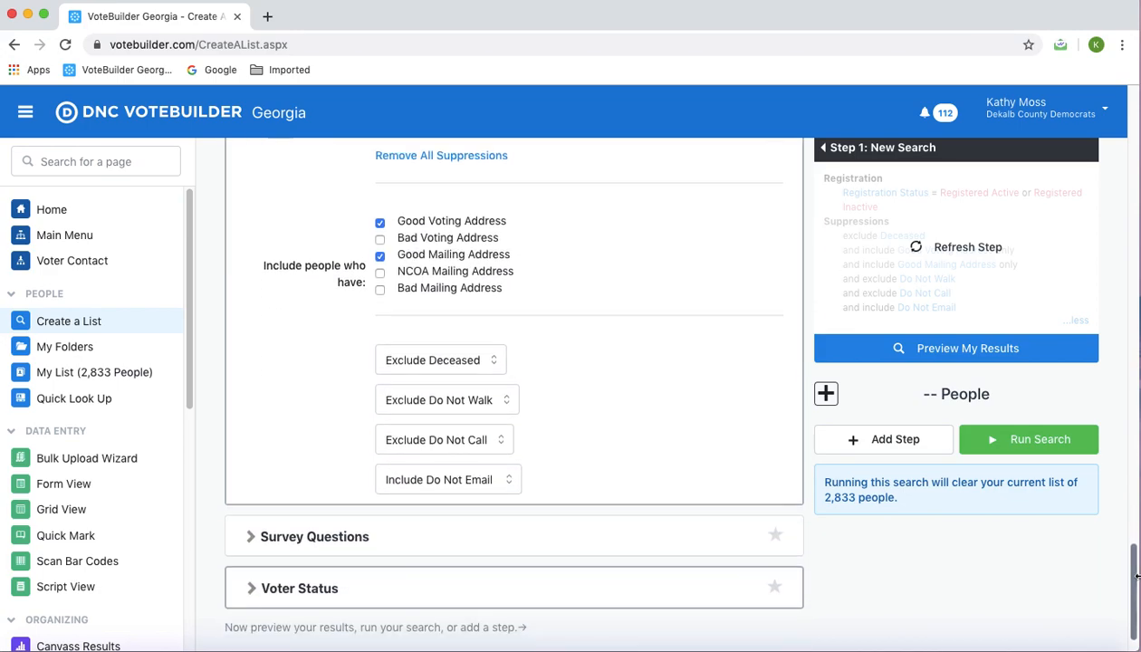
click(510, 404)
click(467, 410)
click(501, 441)
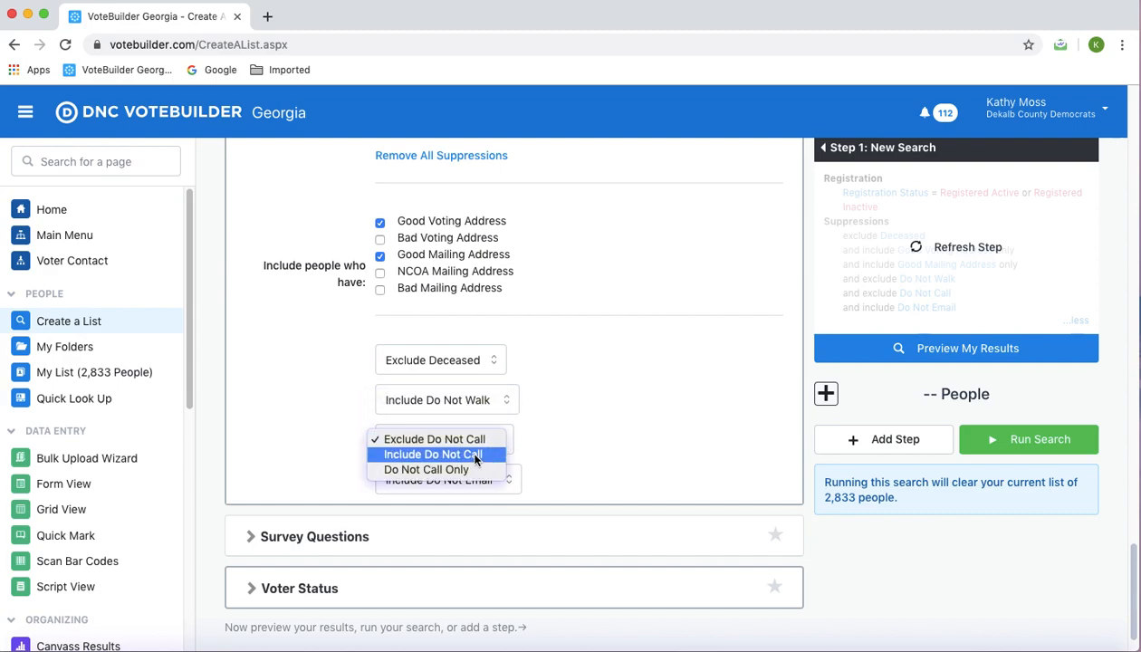
click(476, 455)
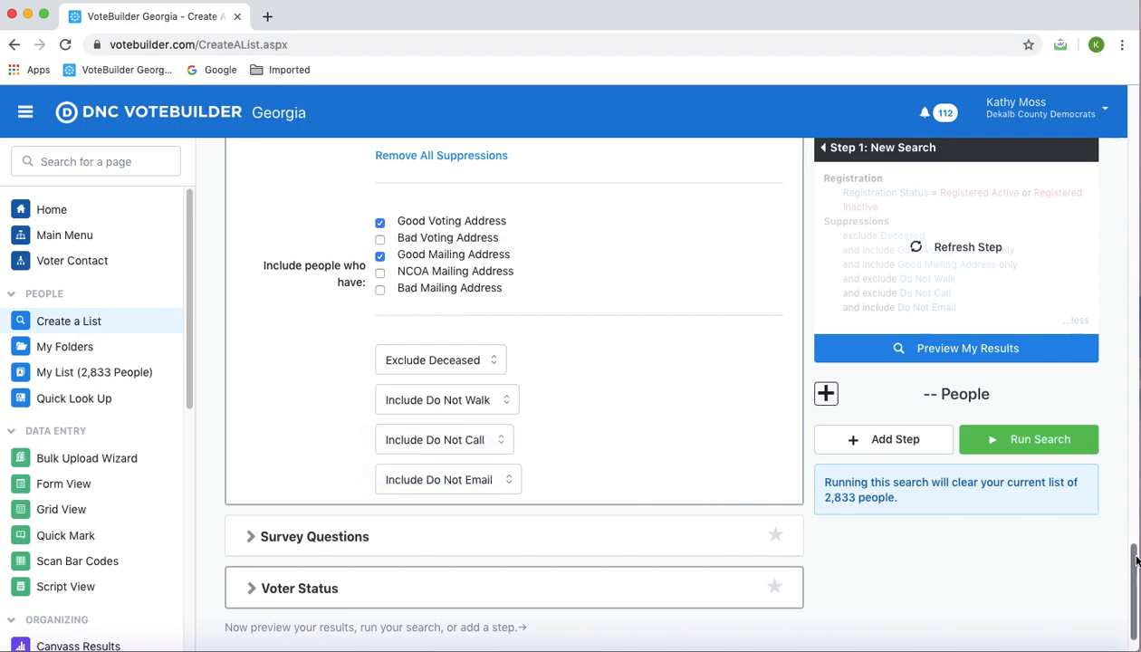
Refresh the search criteria summary, preview the results and run the search
mouse_move(1134, 559)
mouse_down()
mouse_move(1137, 346)
mouse_move(1138, 538)
mouse_up()
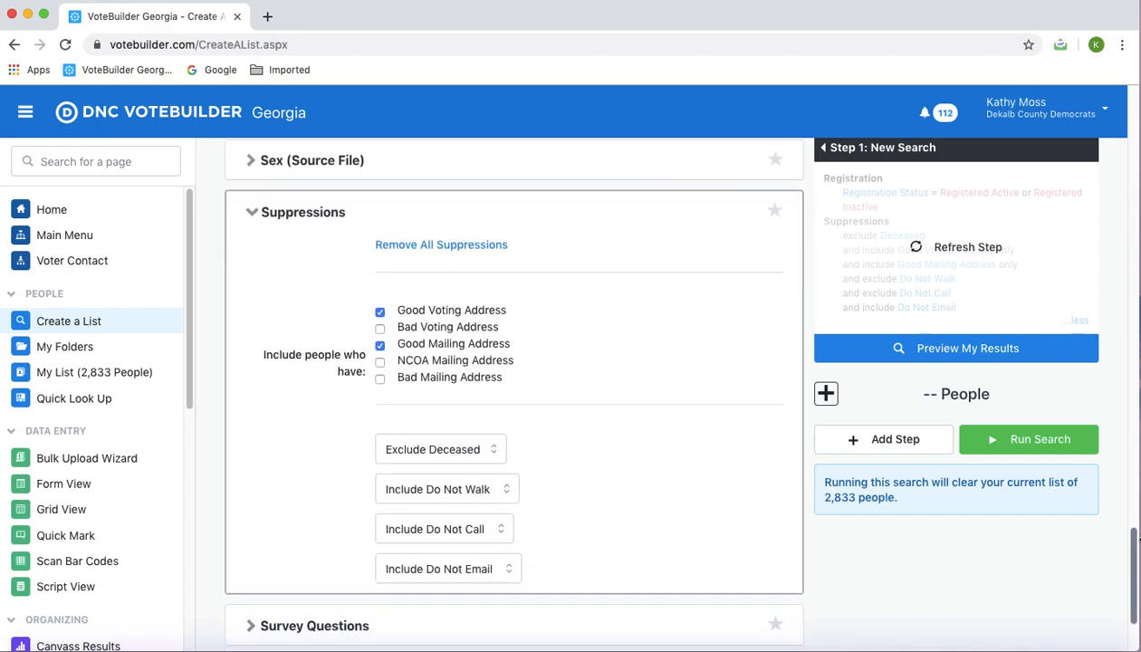
drag(1138, 538, 1138, 463)
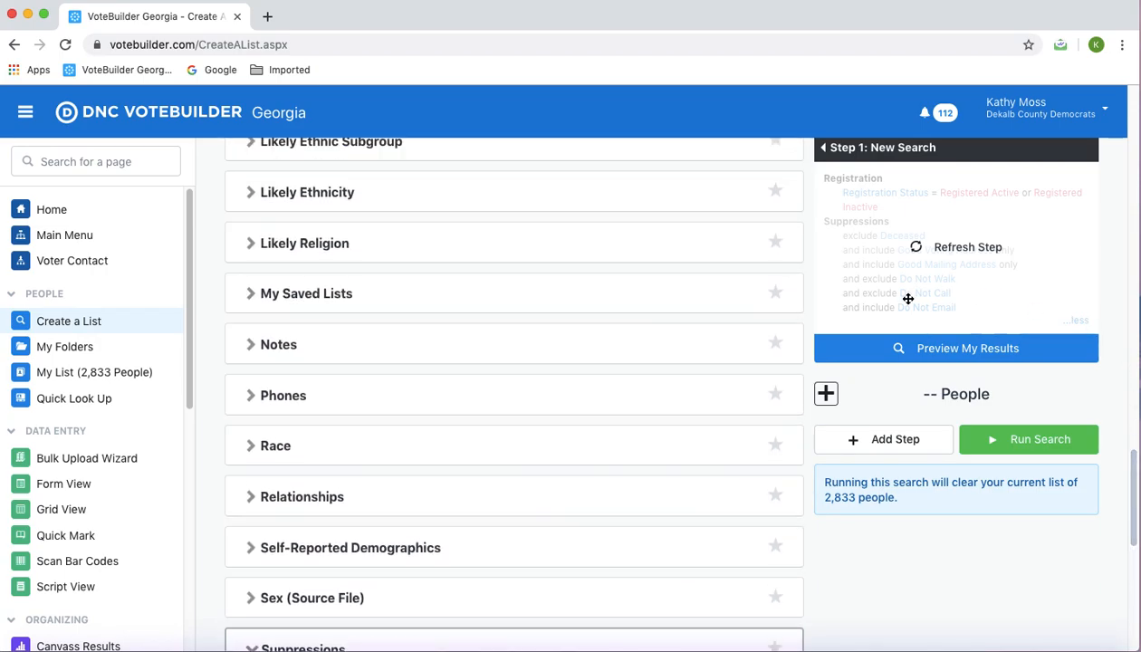
click(967, 247)
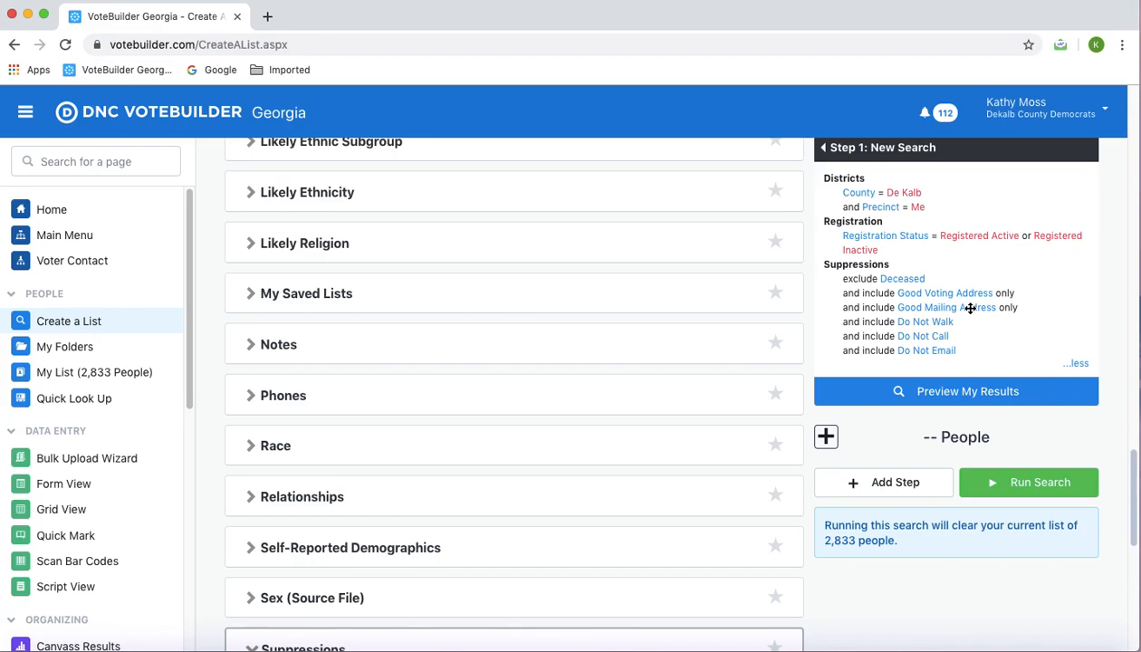
click(963, 393)
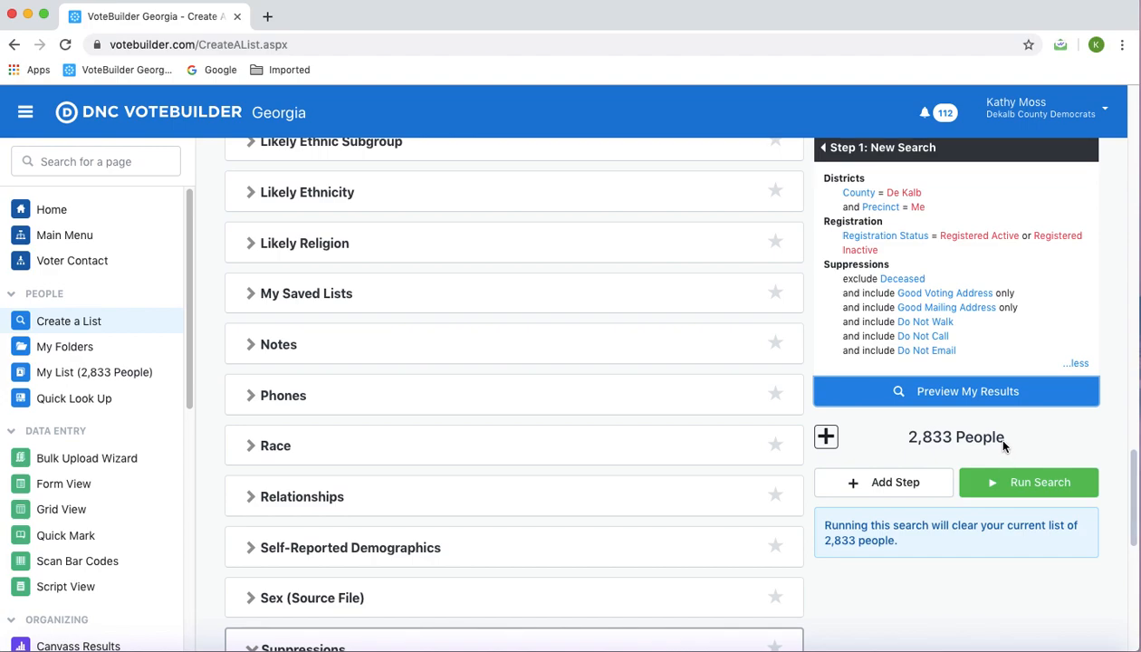
click(1024, 483)
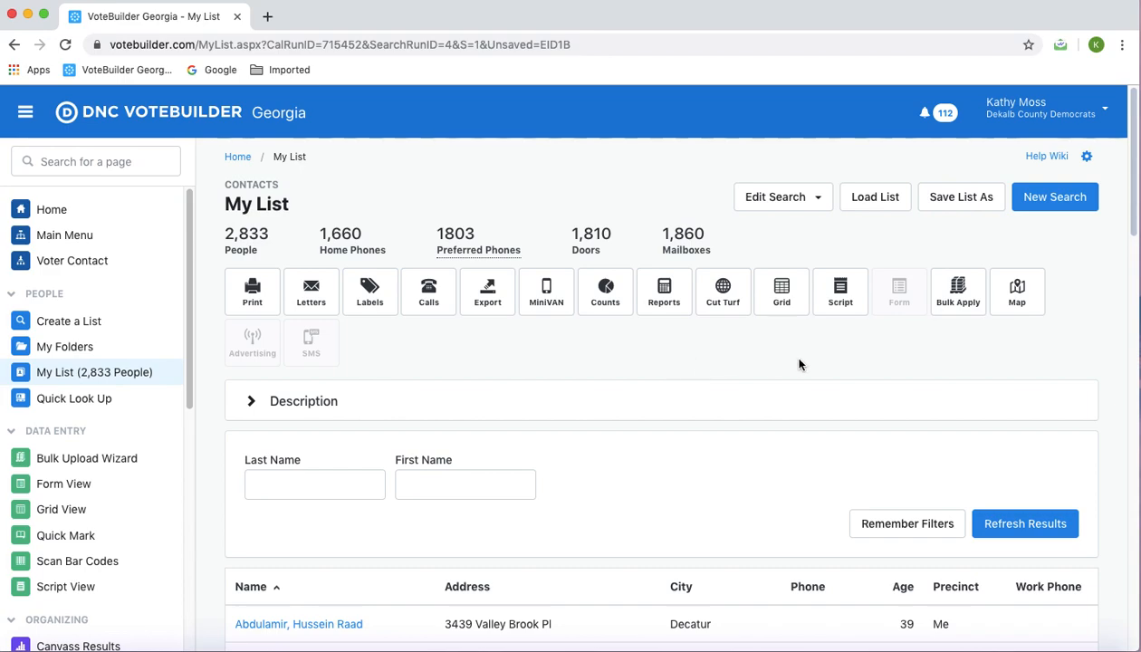
Set up saving the list as a new Saved Search in a new folder called DEMO2
click(963, 199)
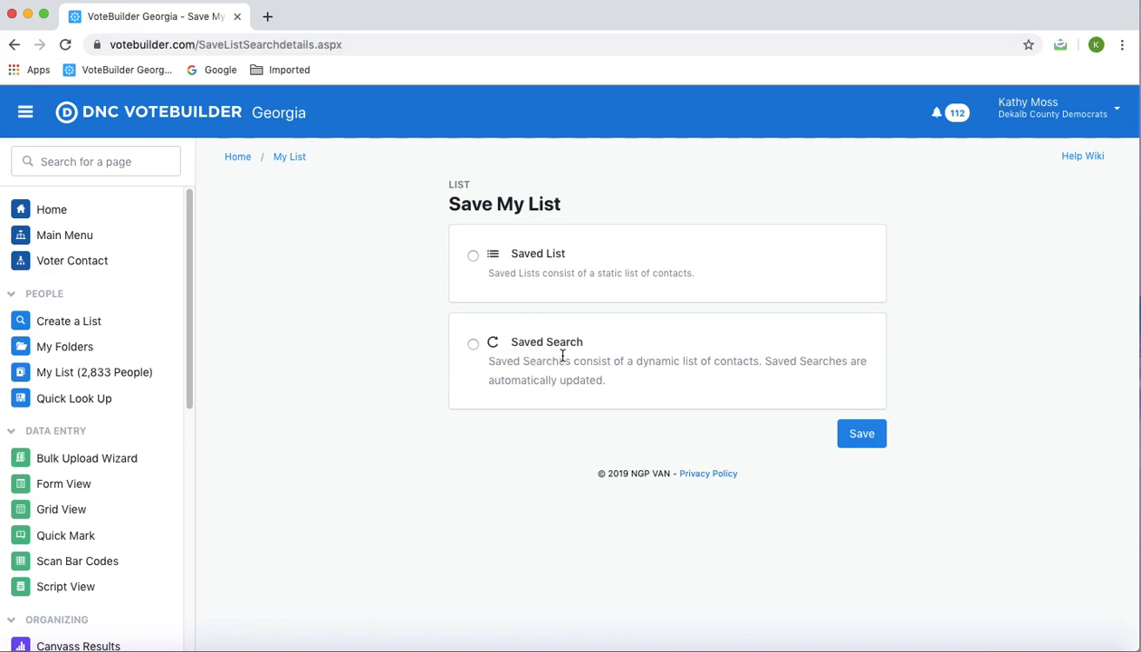
click(473, 345)
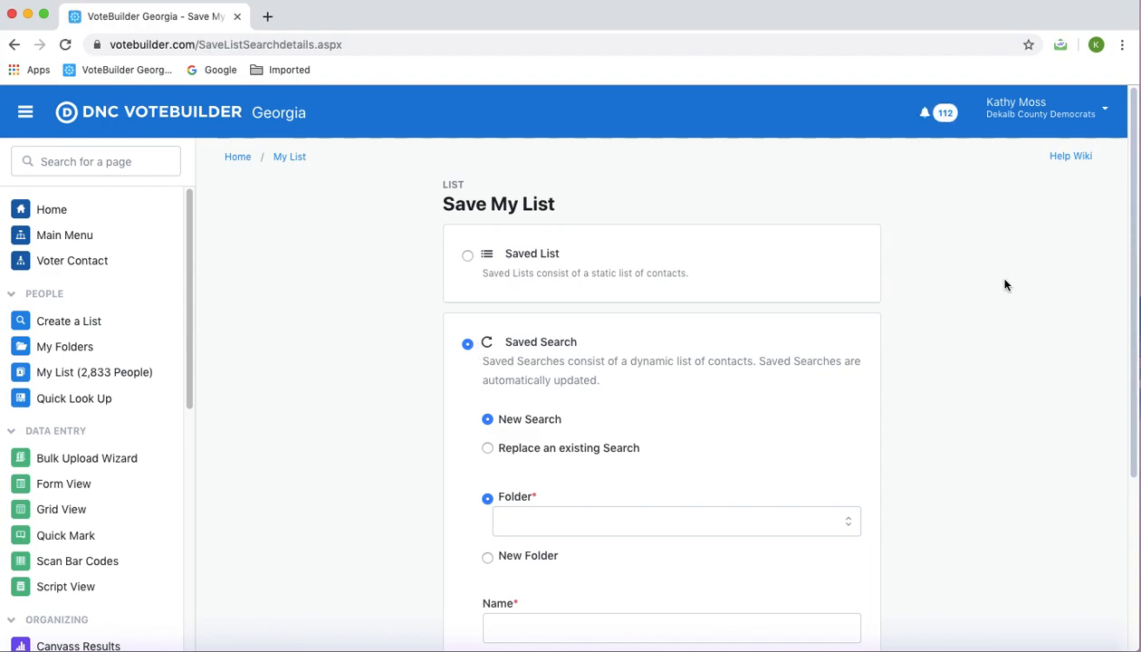
scroll(724, 326, down, 2)
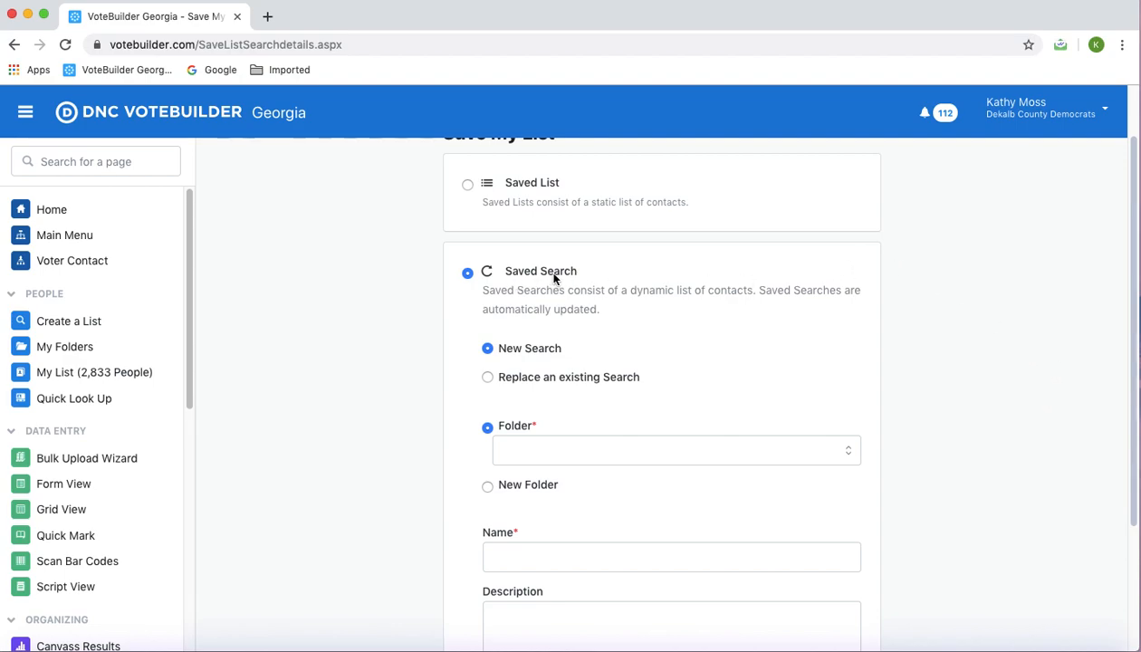
scroll(922, 371, down, 3)
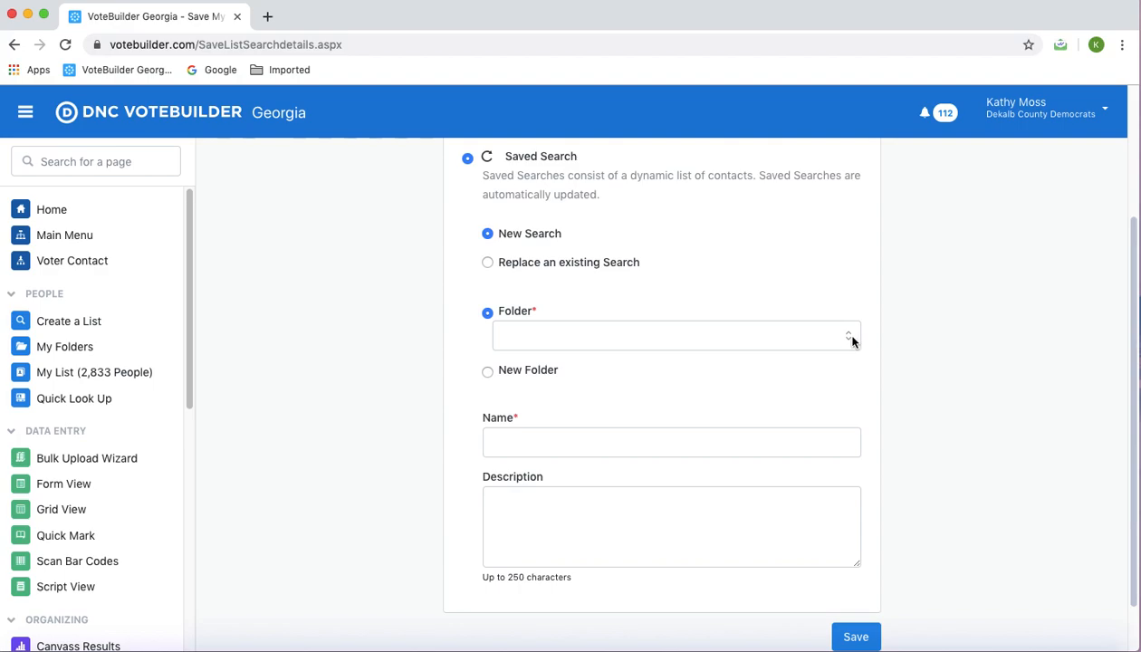
click(487, 372)
click(535, 365)
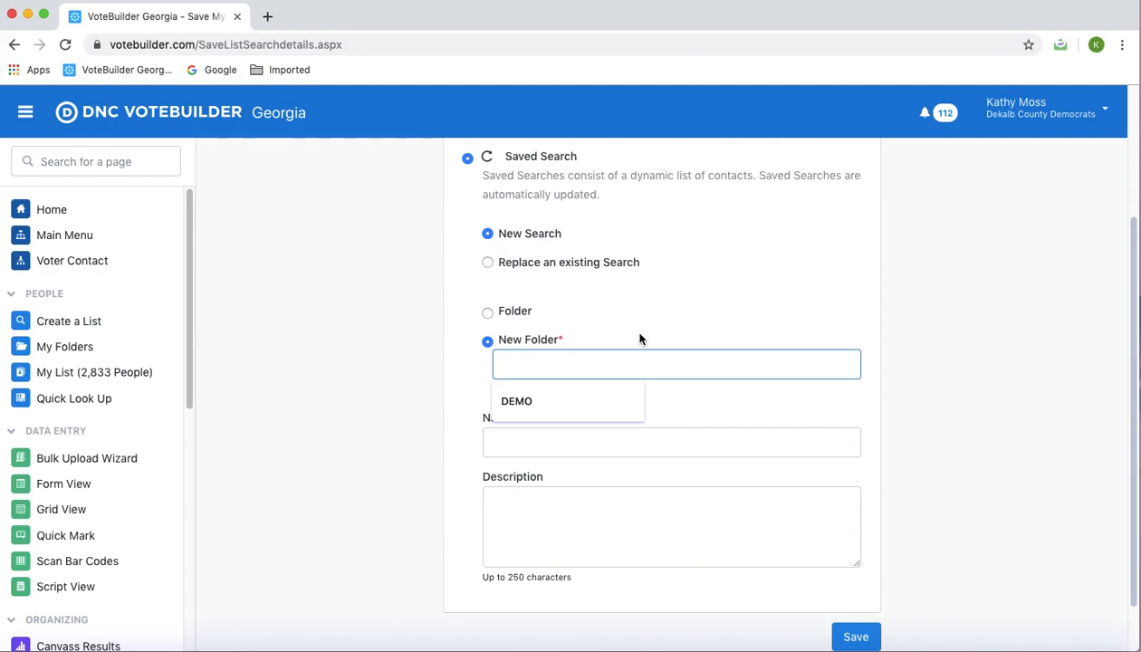
text(DEMO2)
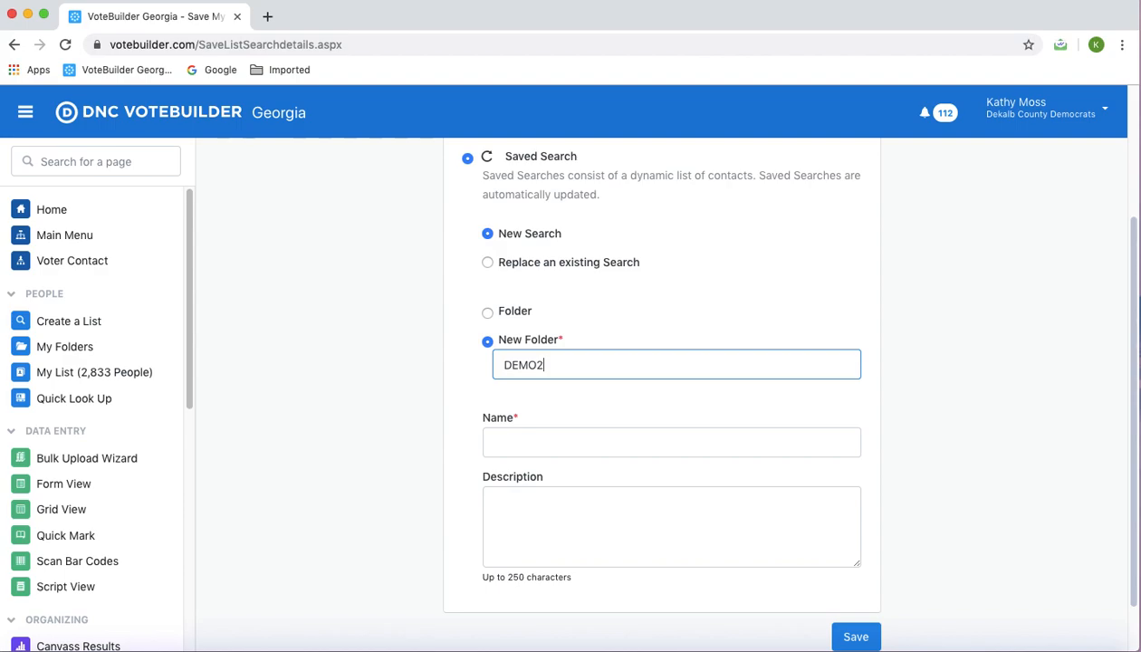
Name the saved search Creating Turfs2 and save it
click(514, 442)
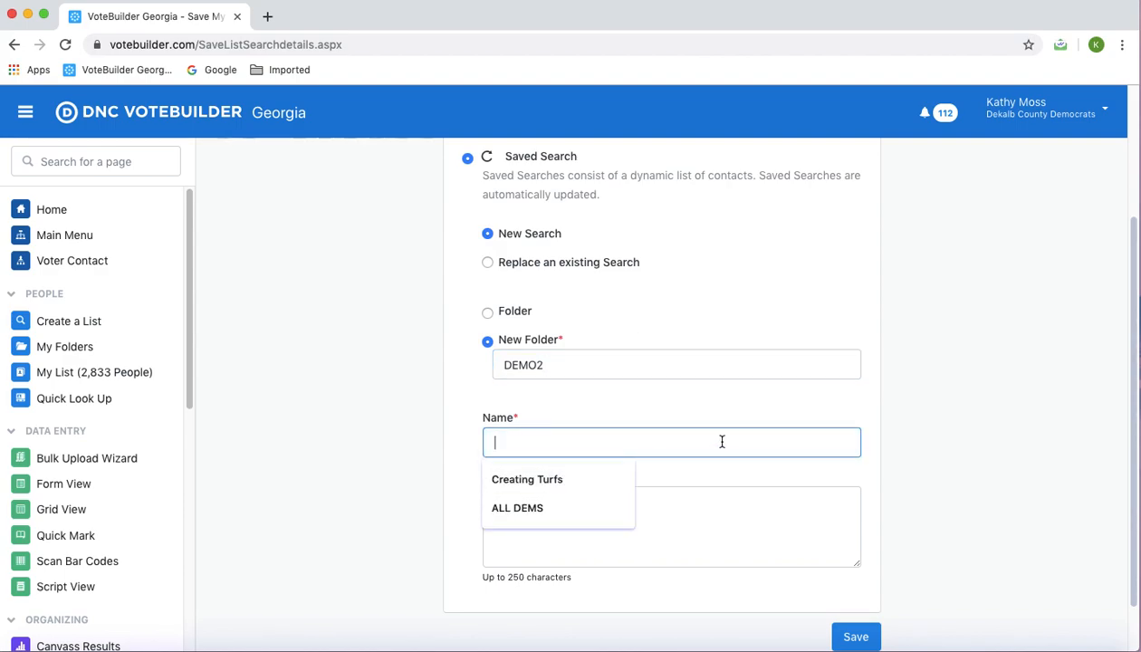
text(Cre)
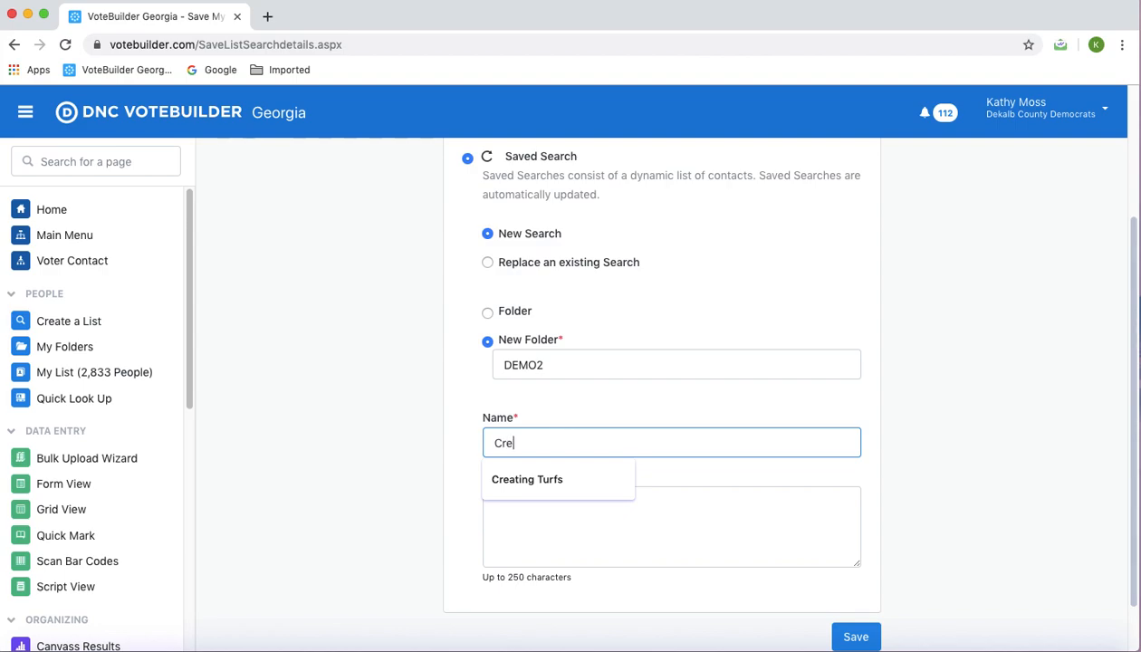
text(ating Turfs2)
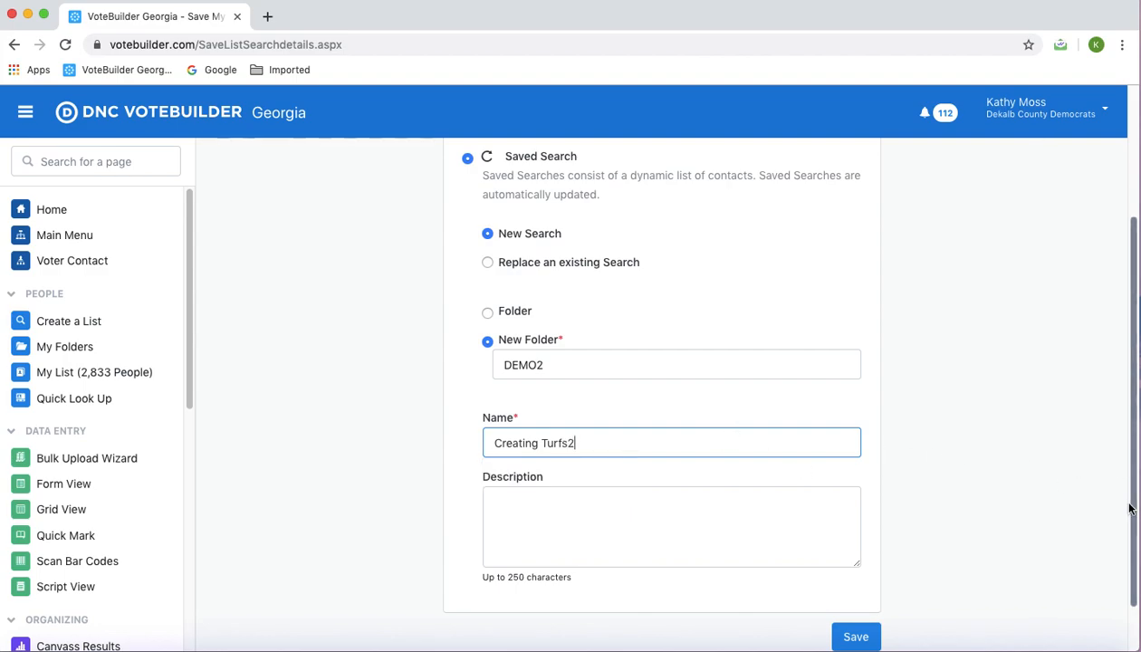
drag(1128, 504, 1135, 538)
click(852, 598)
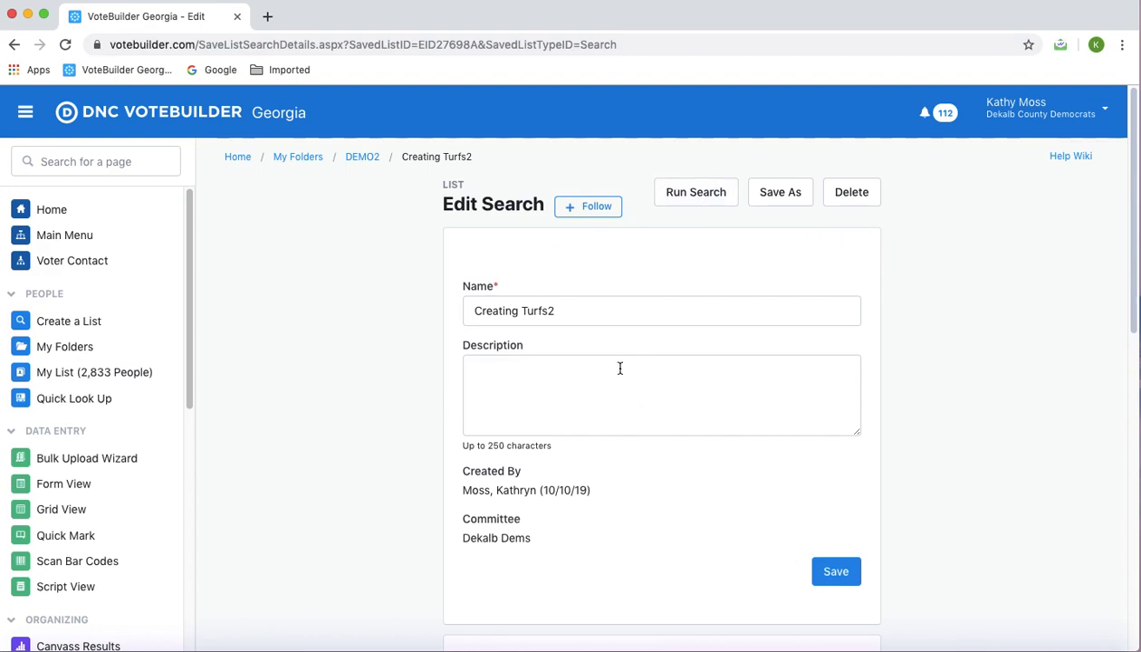
Run the Creating Turfs2 search, agreeing to overwrite My List, and open the list for turf cutting
click(699, 194)
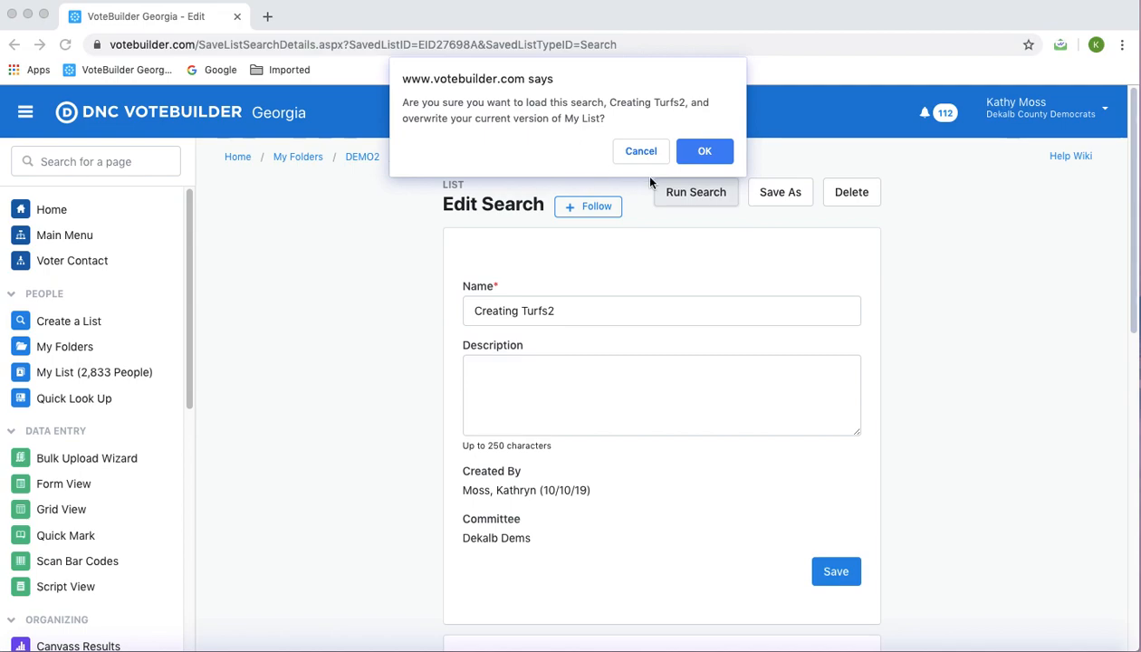
click(705, 152)
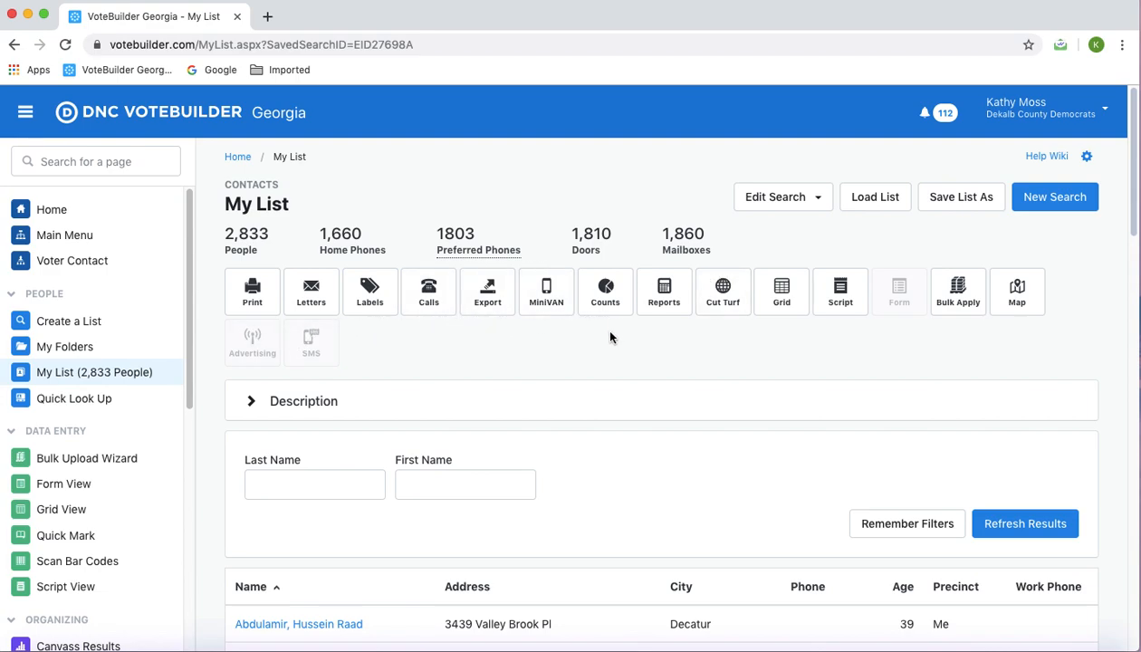
click(724, 292)
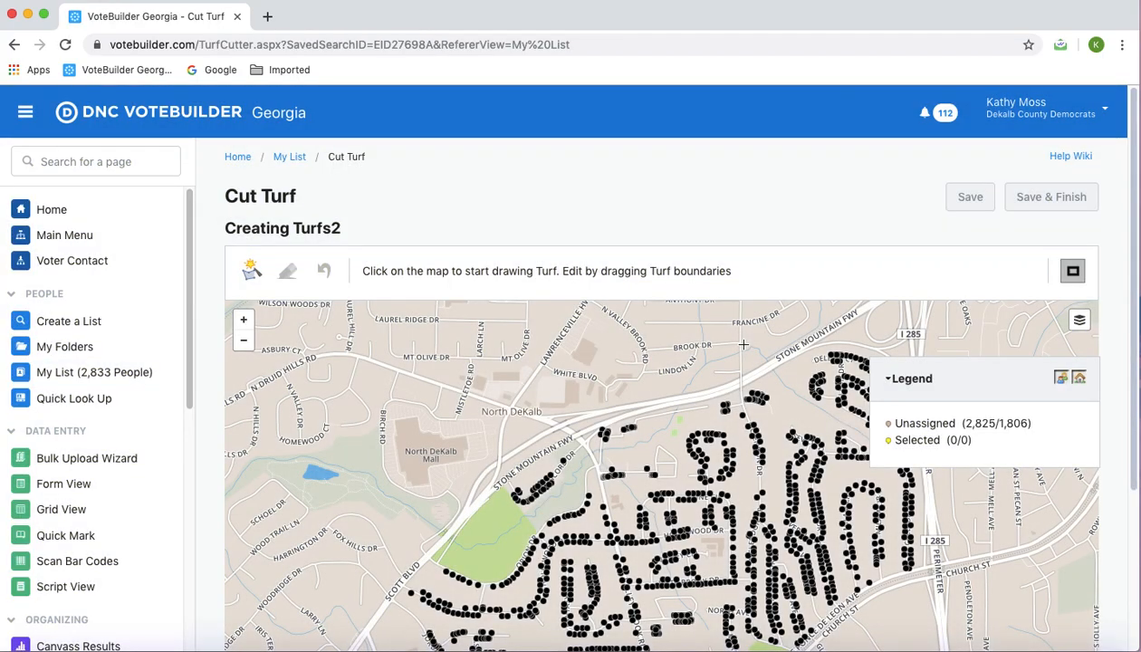
Move the legend to the map's upper-left corner, clear of the voter points
drag(1135, 211, 1129, 336)
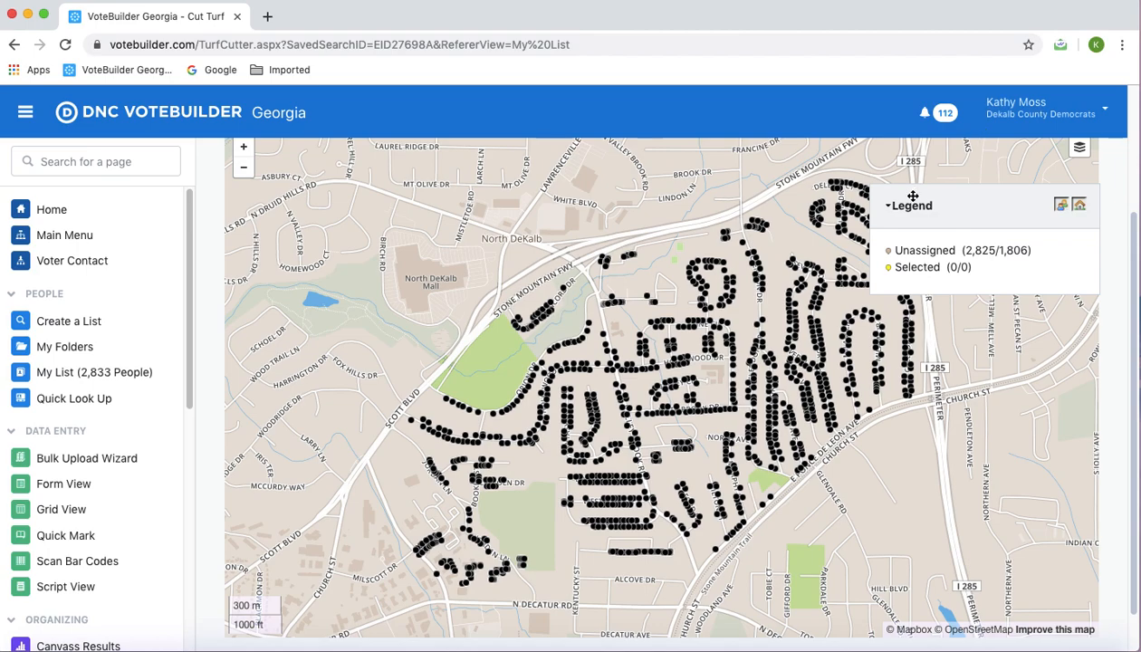
drag(946, 200, 334, 163)
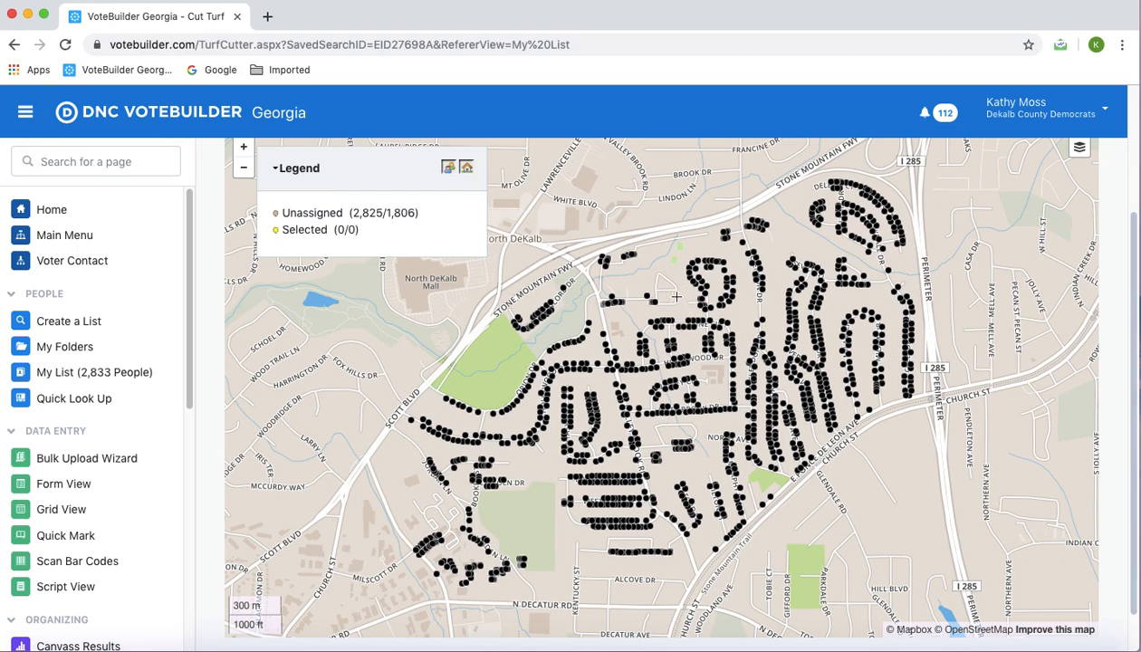
drag(675, 295, 723, 264)
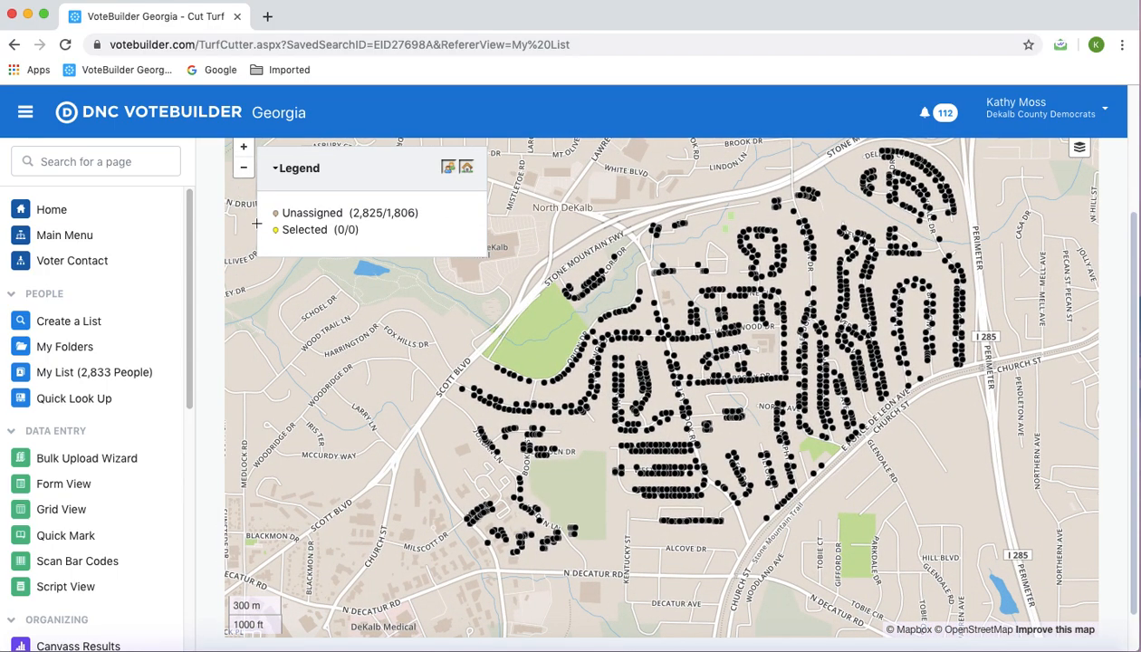
scroll(1116, 362, up, 1)
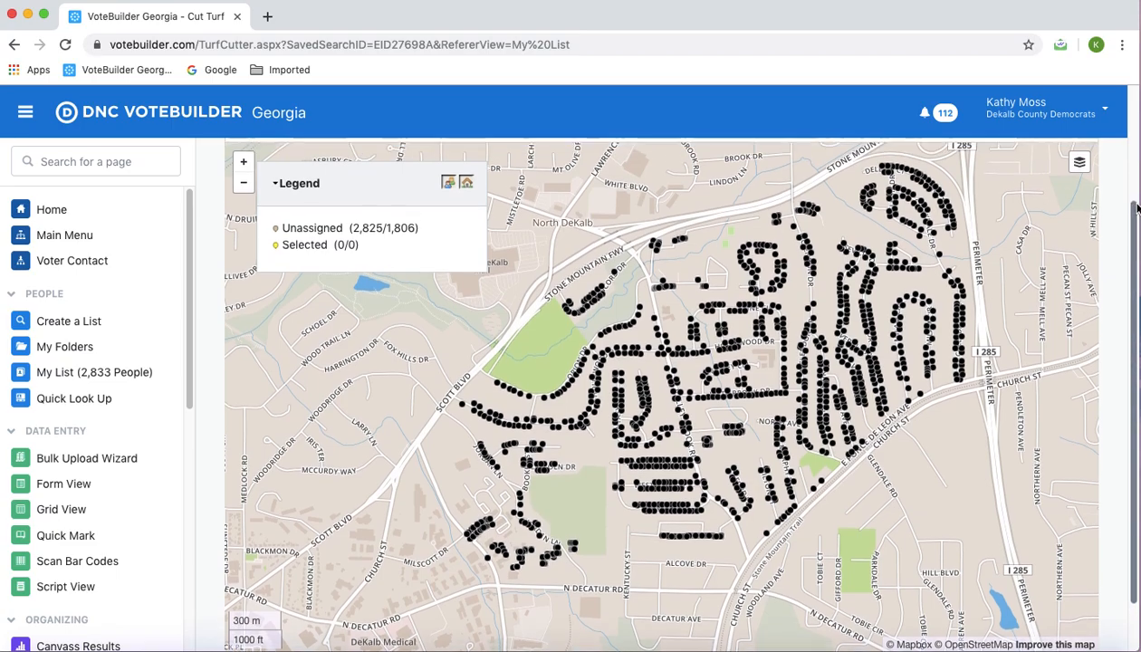
click(244, 170)
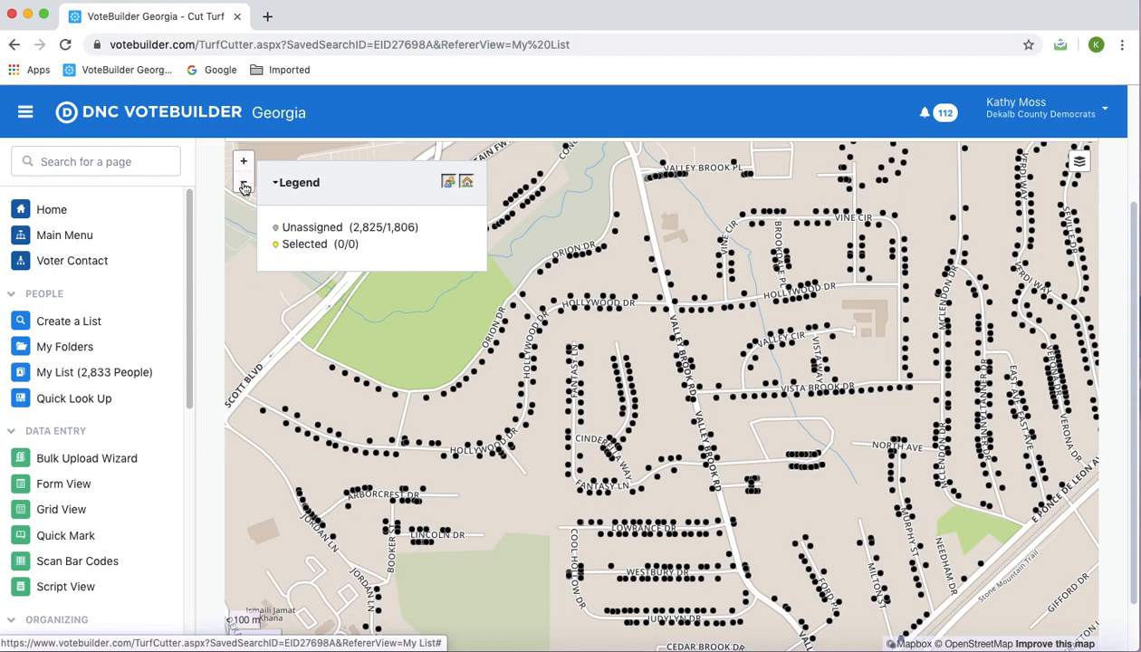
click(244, 187)
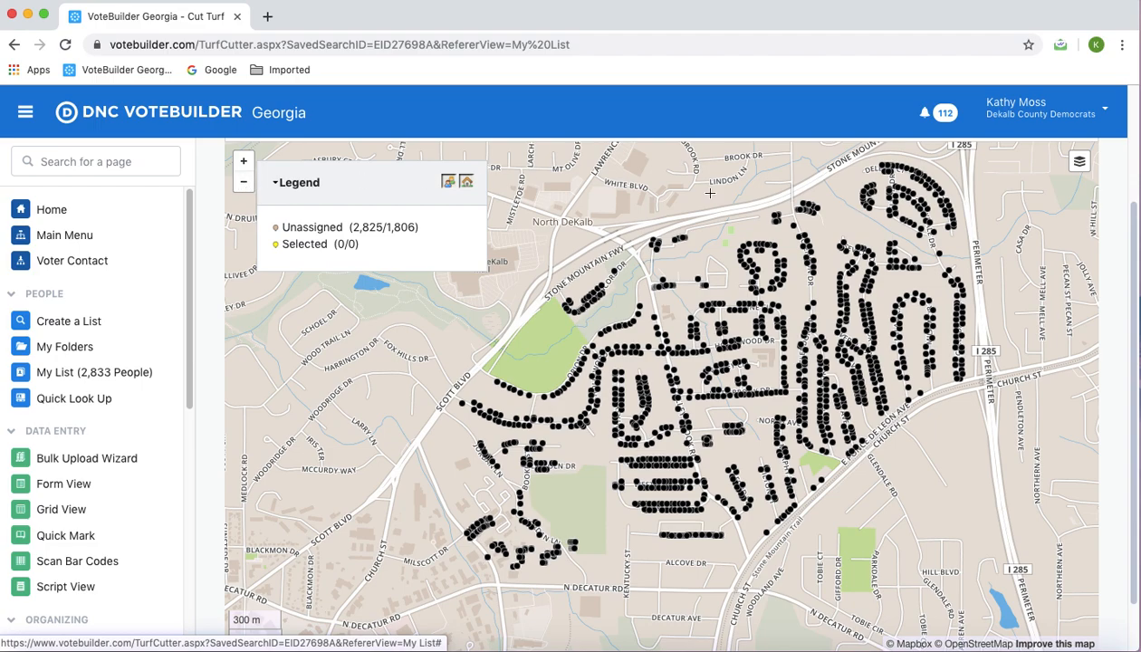
scroll(1136, 217, up, 1)
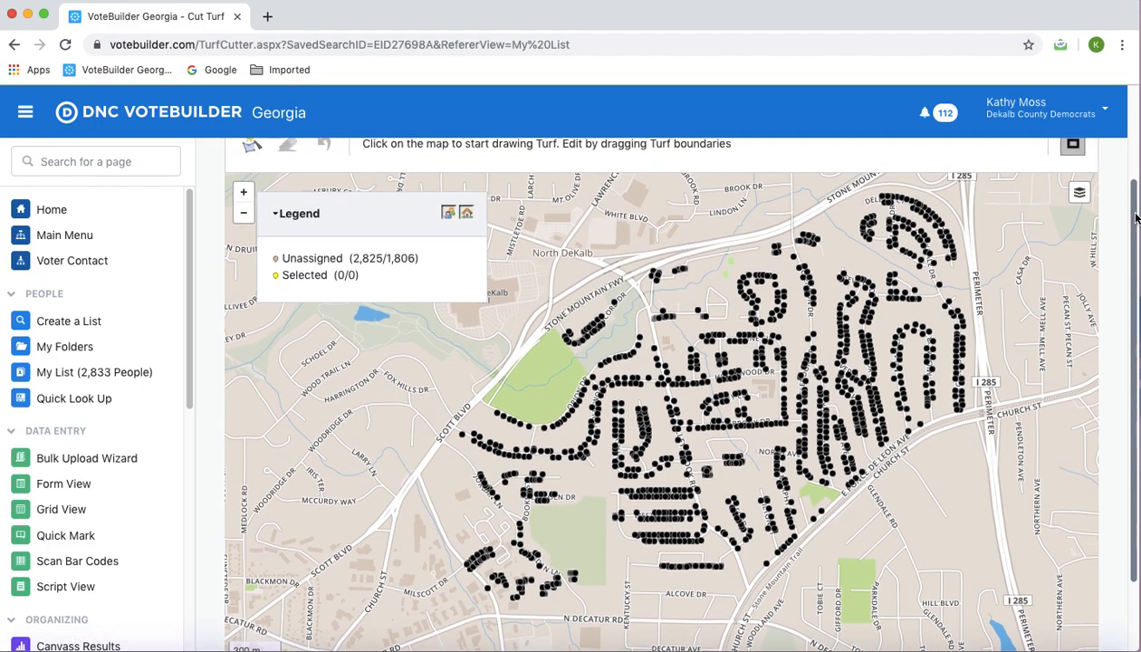
scroll(1137, 218, up, 2)
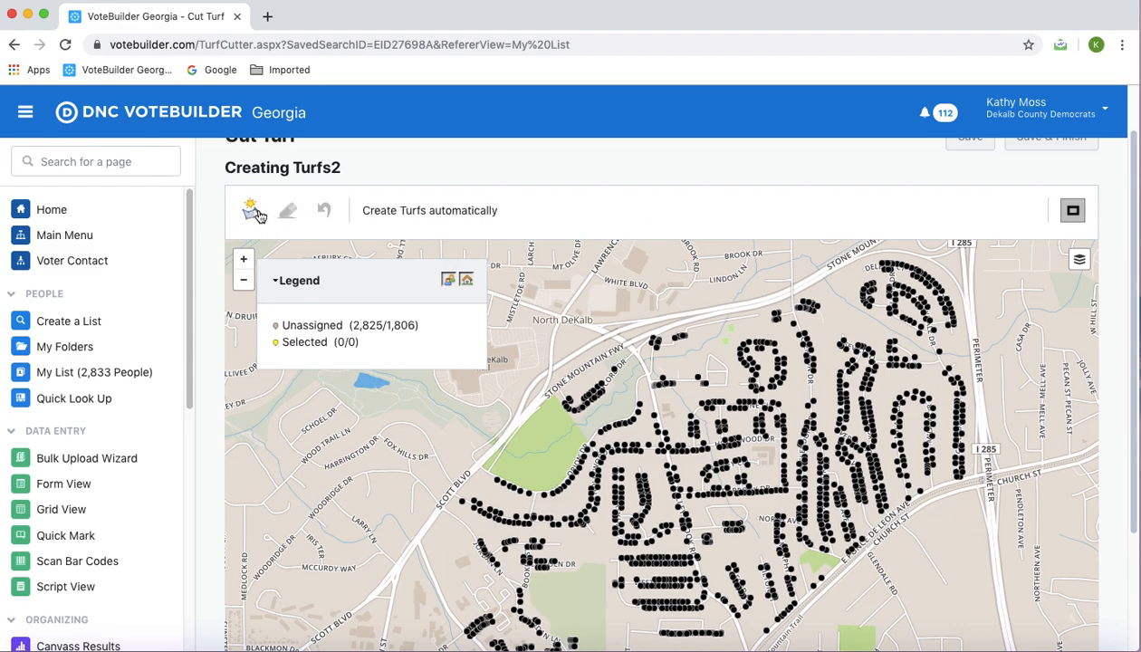
click(252, 213)
click(251, 217)
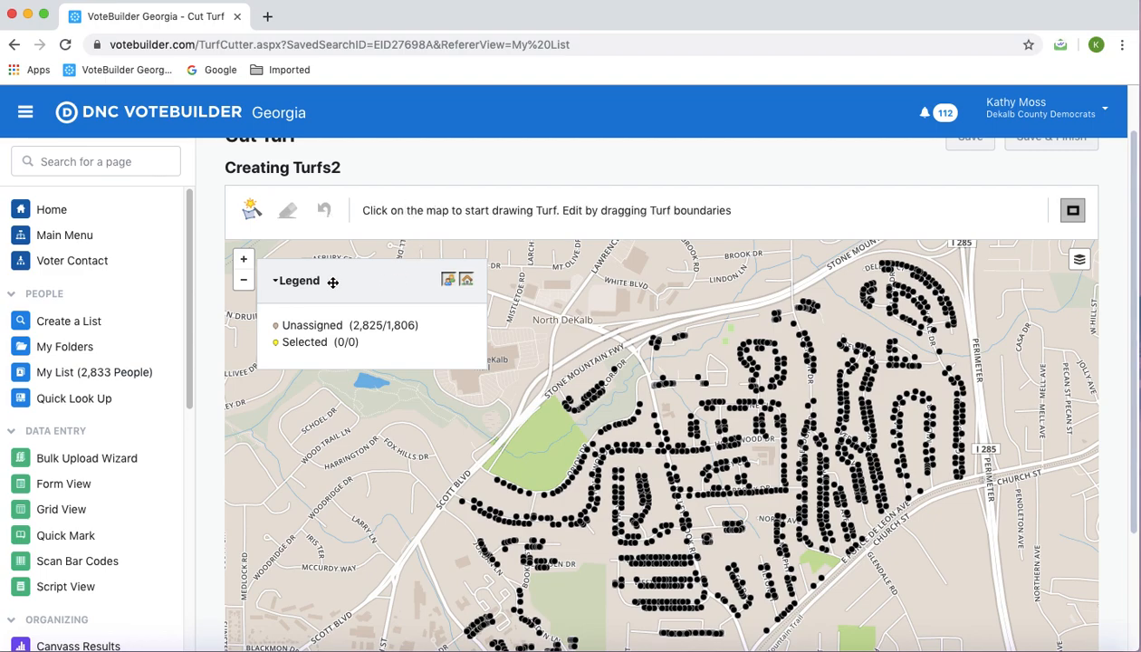
Shift the legend up against the map's upper edge
mouse_move(333, 280)
mouse_down()
mouse_move(463, 269)
mouse_move(357, 274)
mouse_move(346, 263)
mouse_up()
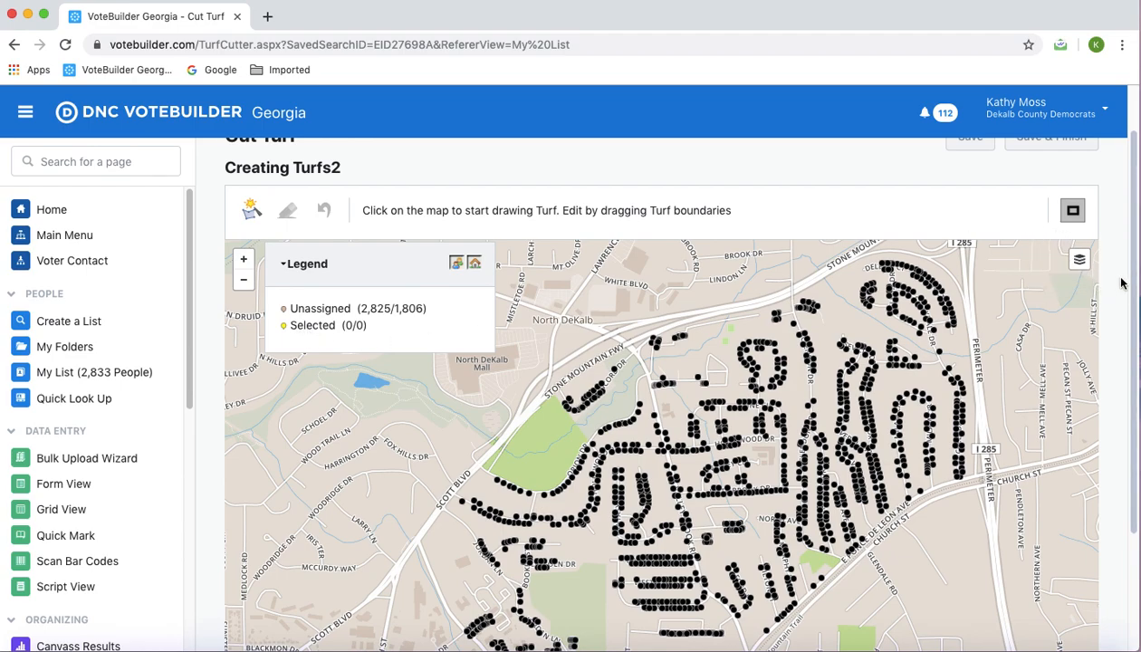
Start a turf boundary along Dekalb Industrial Way toward N Decatur Rd, bending its midpoint outward to take in the roadside voter points
drag(1135, 277, 1139, 344)
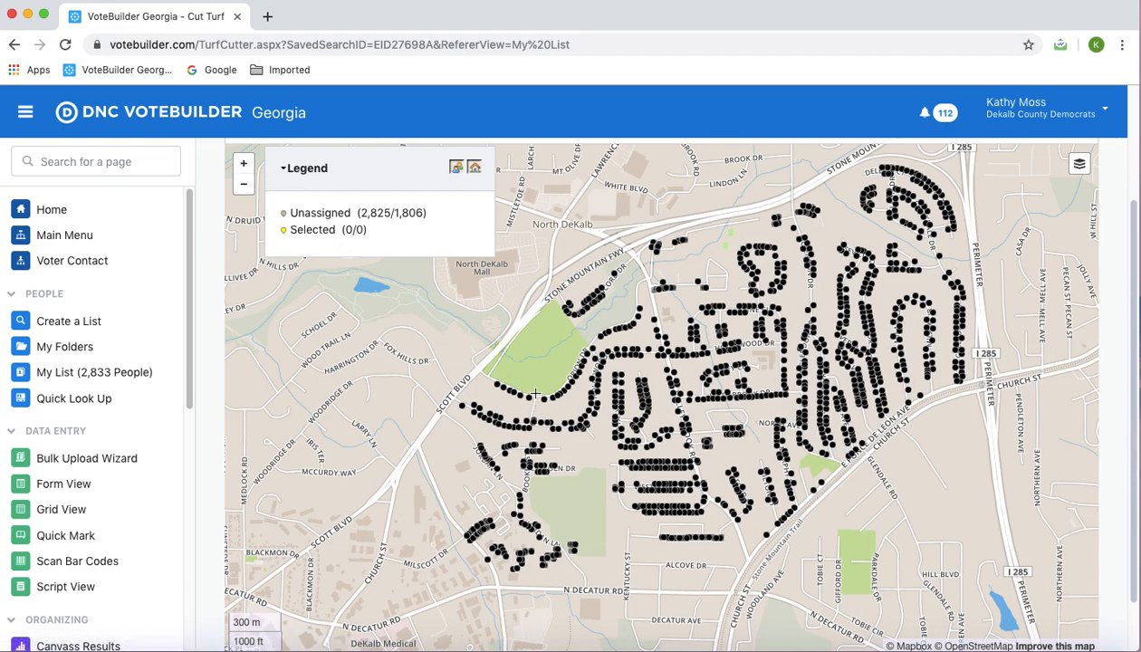
scroll(545, 407, down, 2)
scroll(541, 408, up, 2)
scroll(541, 408, up, 2)
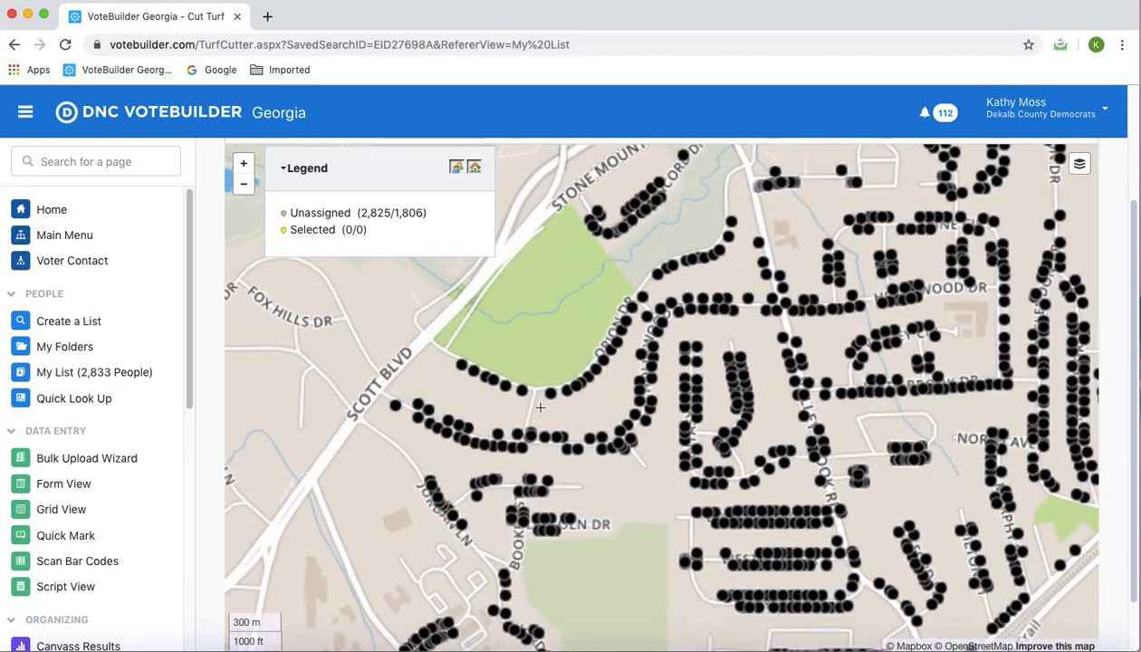
drag(572, 443, 642, 282)
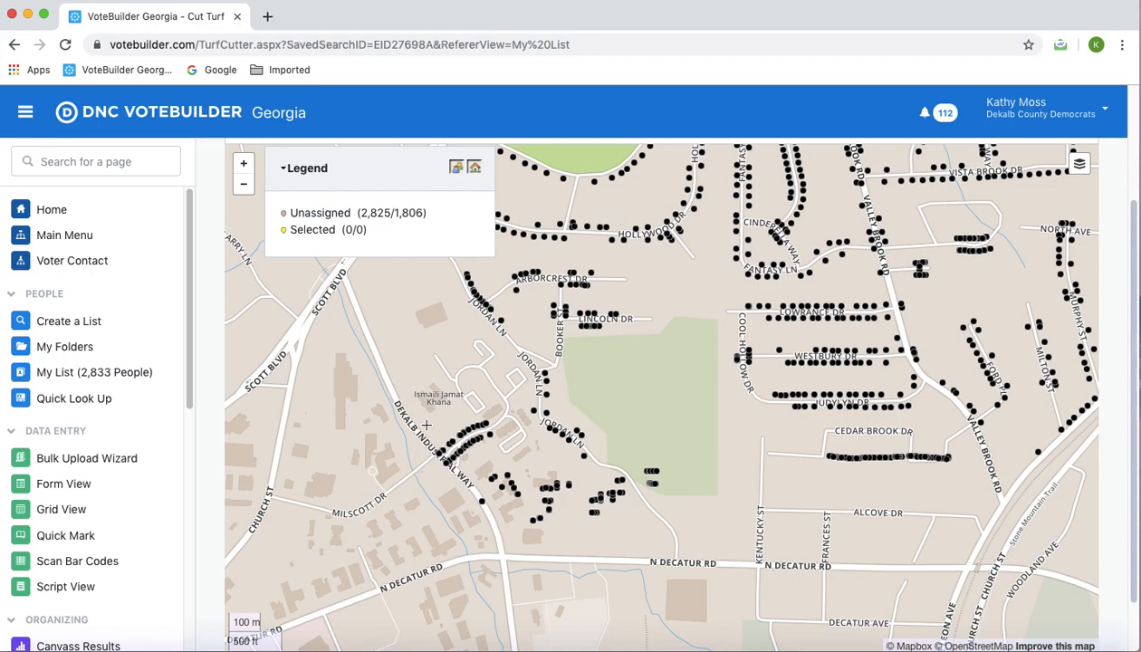
click(424, 426)
click(497, 545)
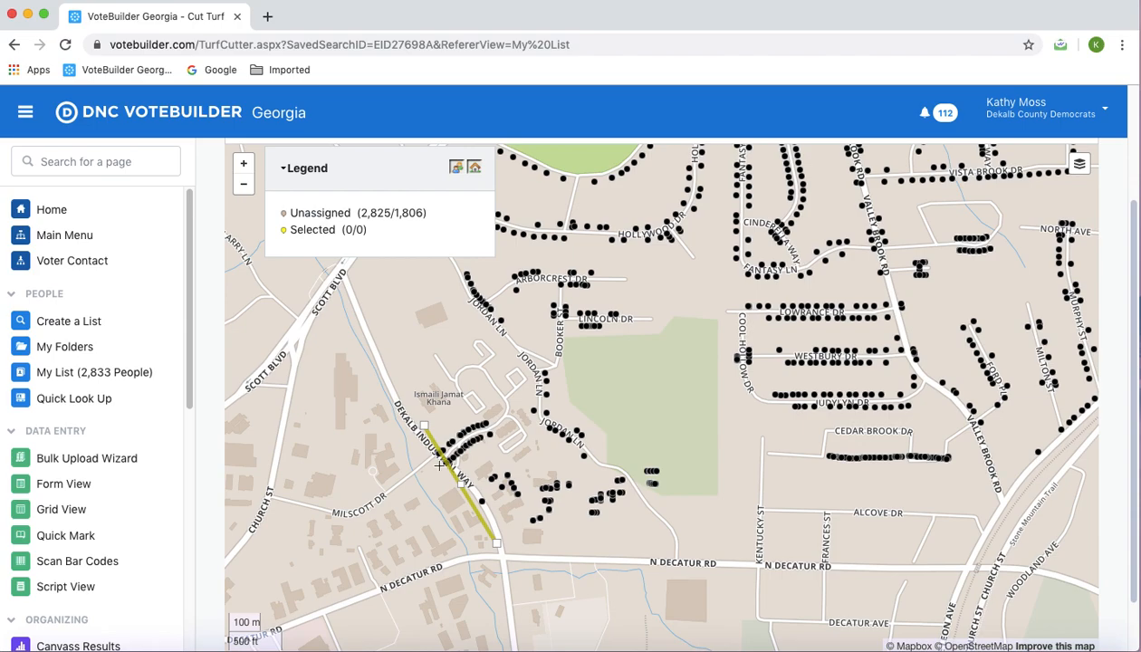
drag(460, 483, 441, 484)
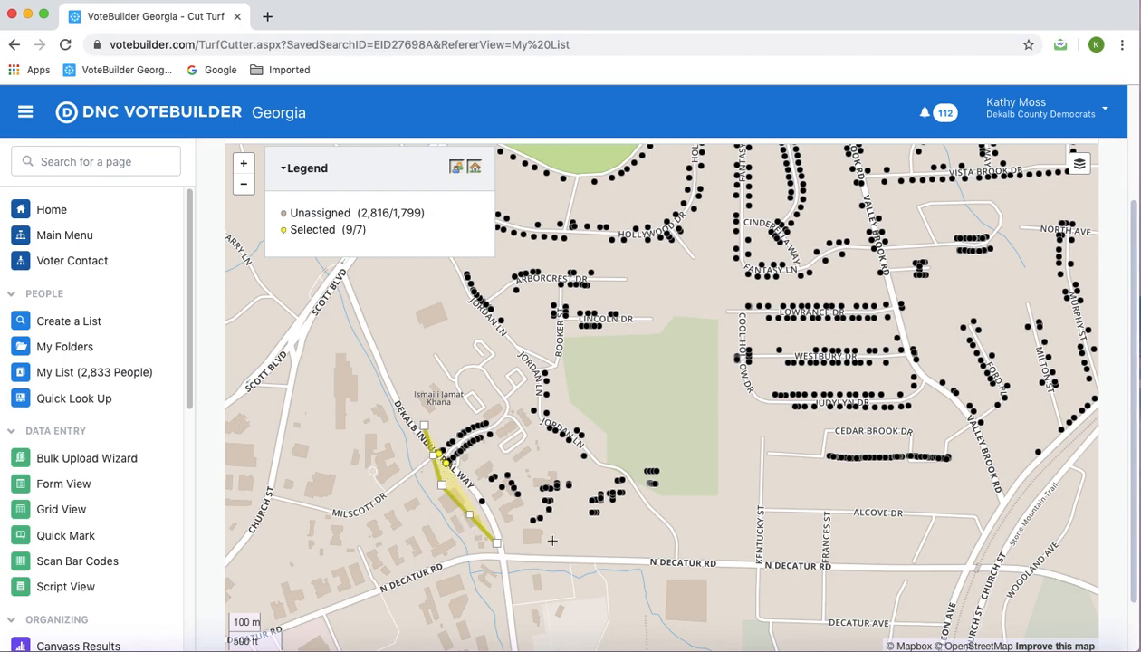
Extend the boundary around the voter points east of Dekalb Industrial Way up to Jordan Ln and close it to complete the turf
click(645, 513)
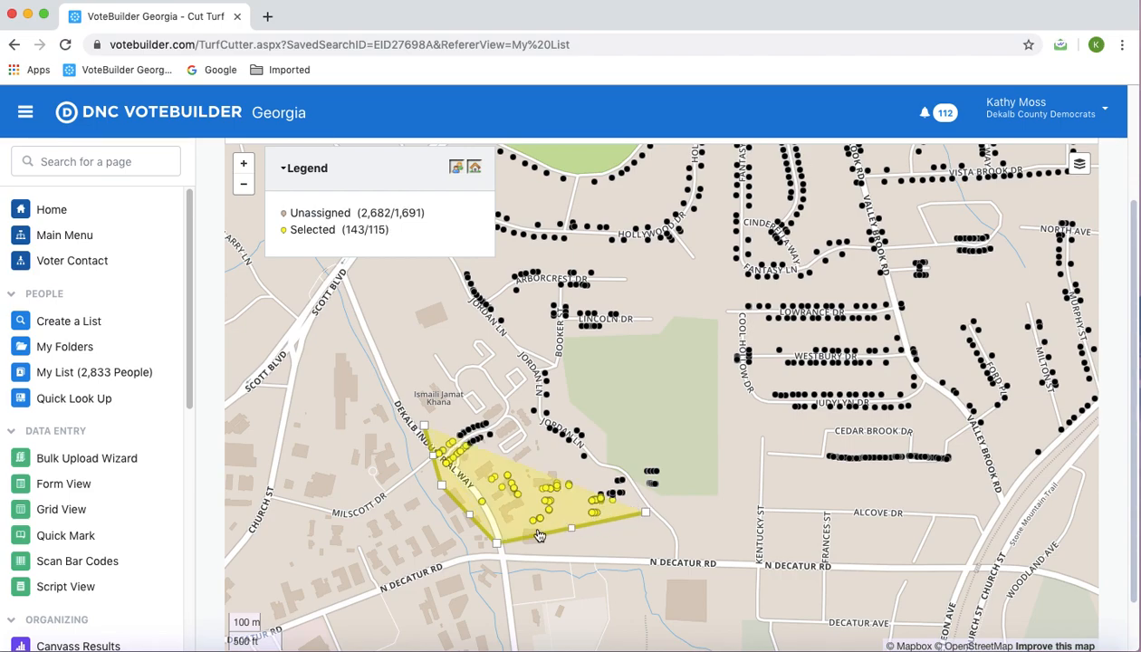
click(613, 439)
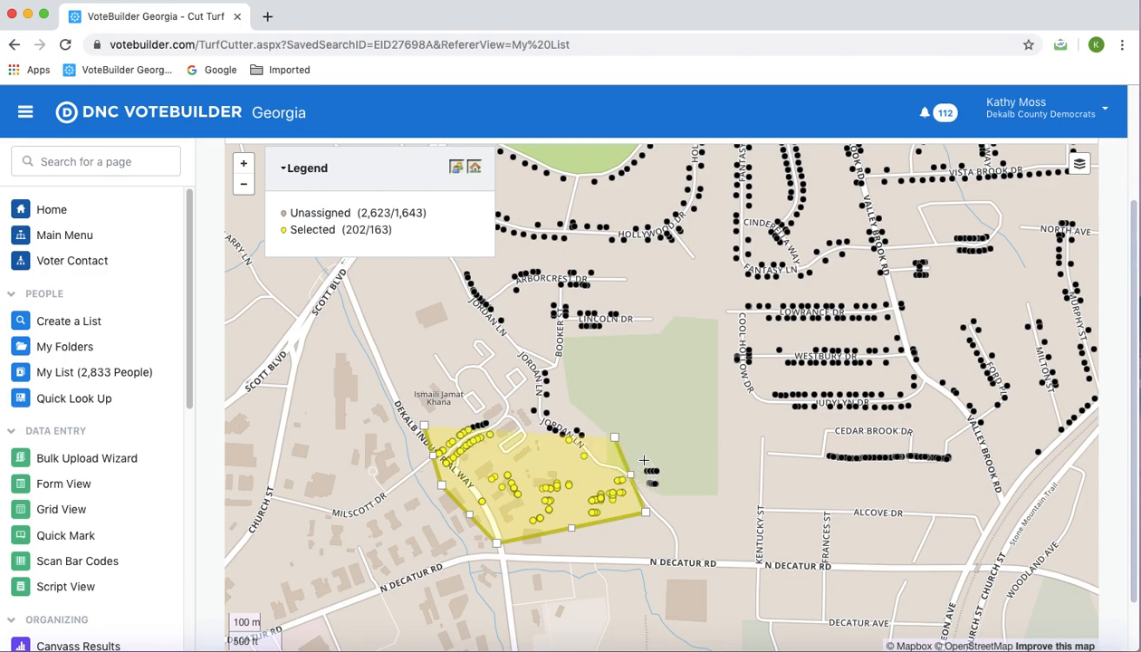
click(566, 404)
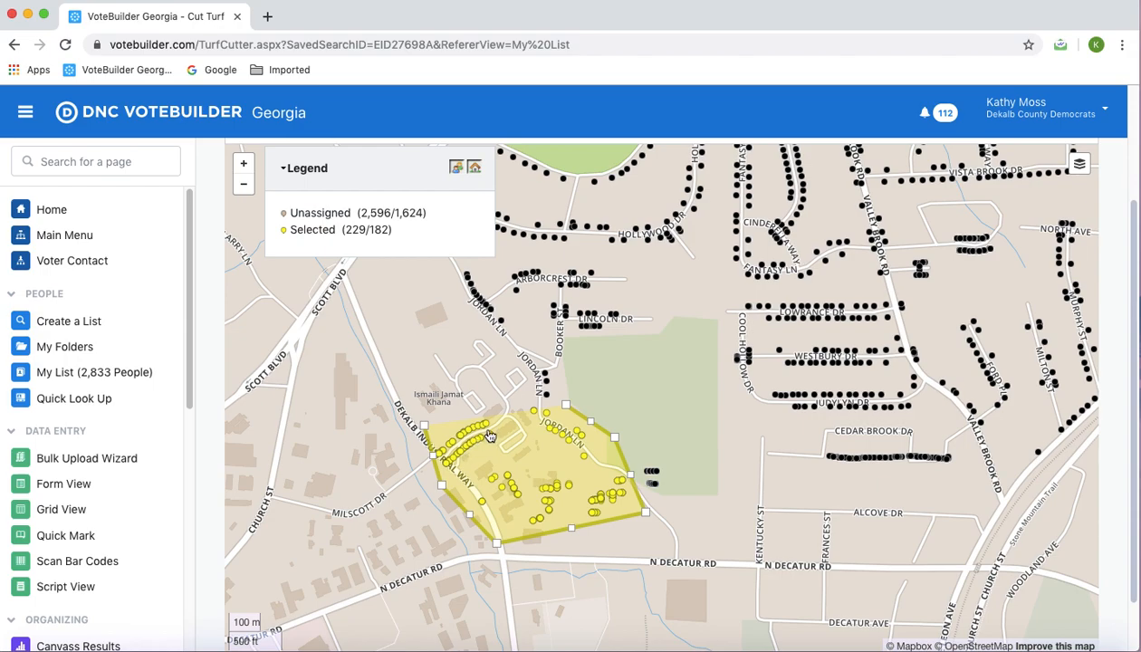
click(427, 433)
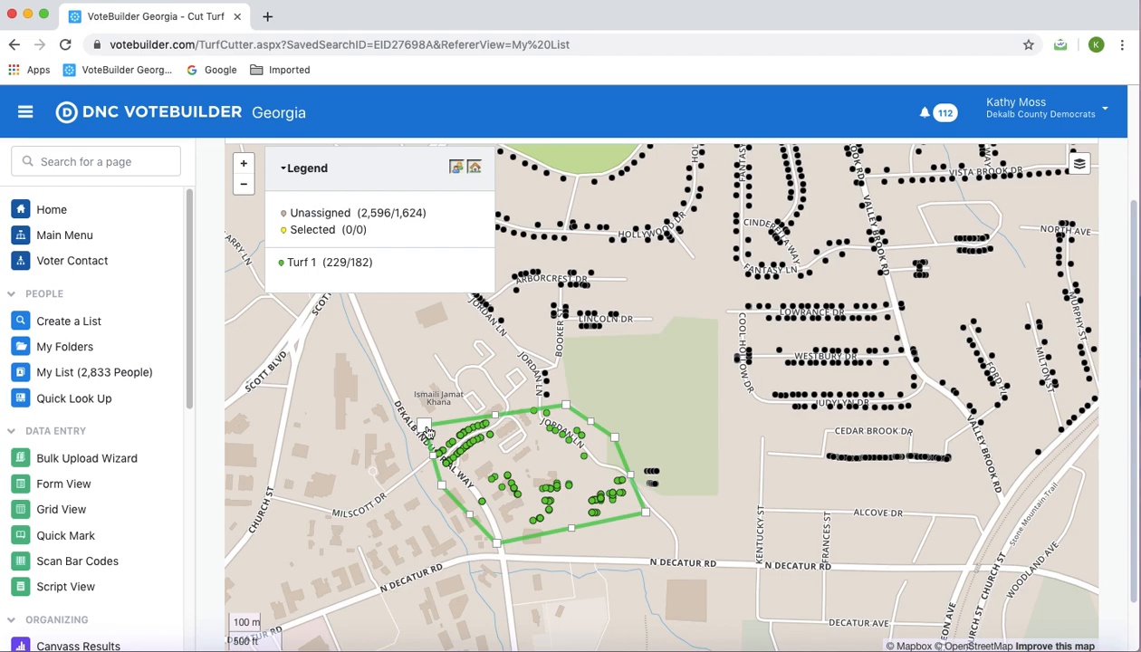
Reshape the Turf 1 boundary by pulling its northern edge outward and nudging the corner east of Jordan Ln slightly north
mouse_move(322, 269)
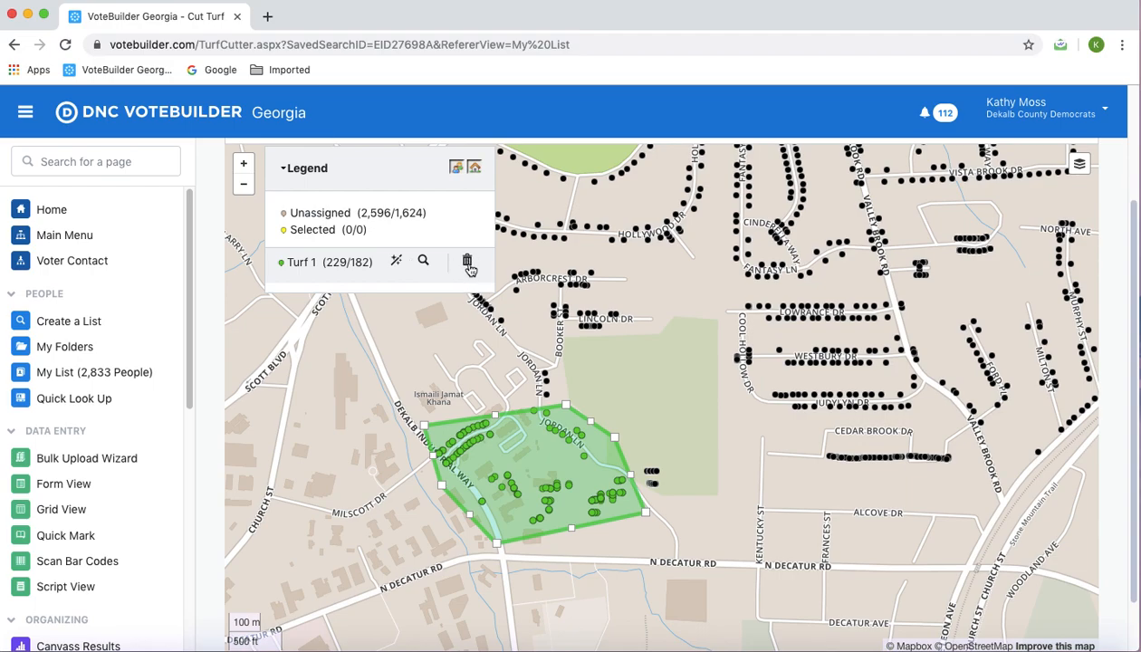
click(467, 262)
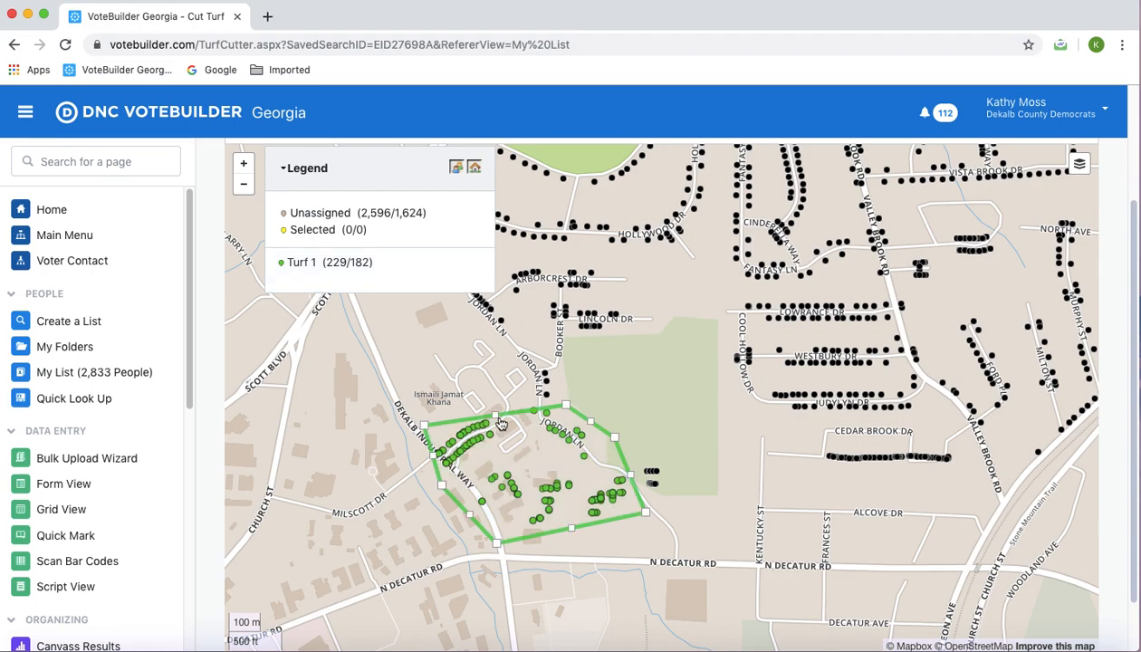
mouse_move(497, 419)
mouse_down()
mouse_move(459, 477)
mouse_move(497, 405)
mouse_up()
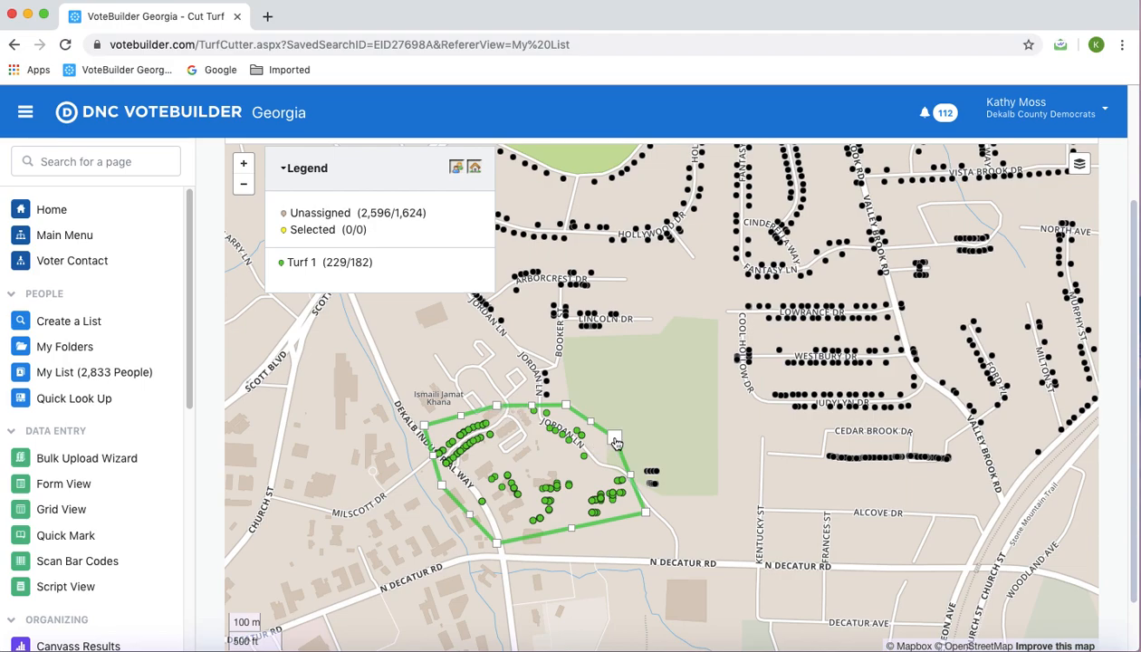
mouse_move(612, 441)
mouse_down()
mouse_move(564, 462)
mouse_move(615, 434)
mouse_up()
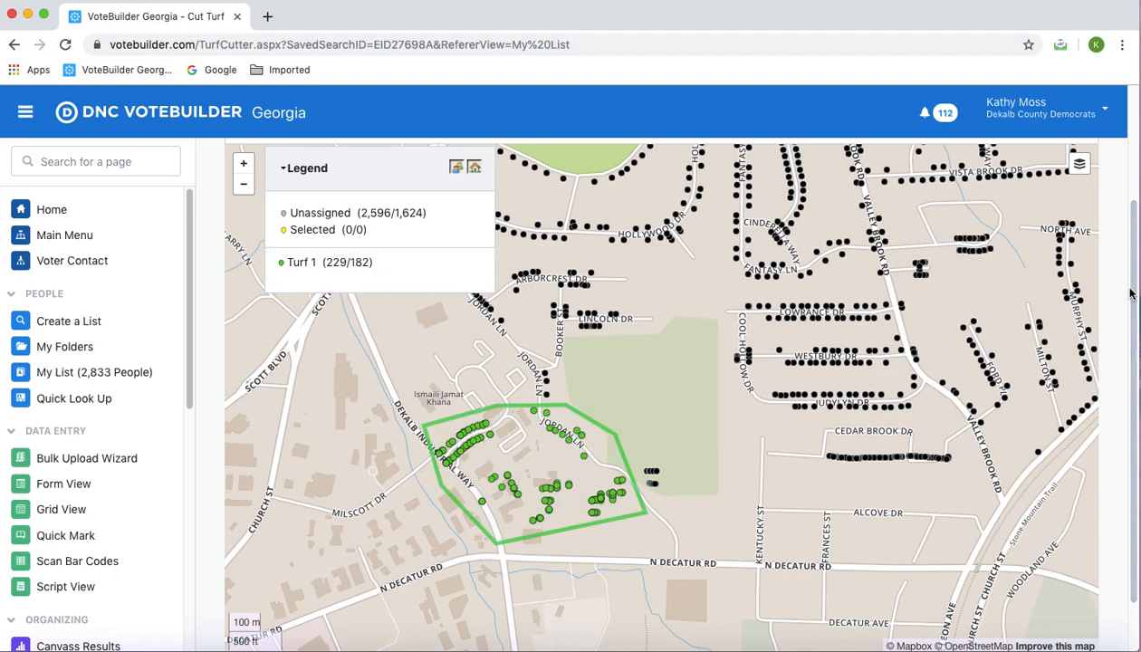
Save the cut turf and finish turf cutting
scroll(1132, 285, up, 3)
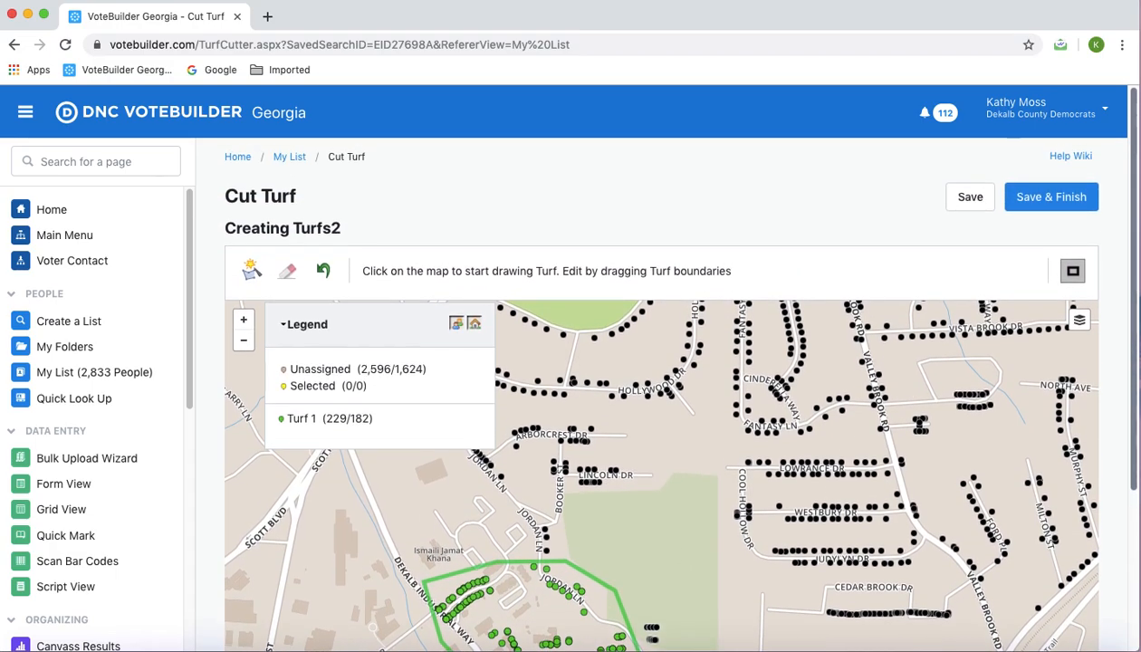
click(968, 198)
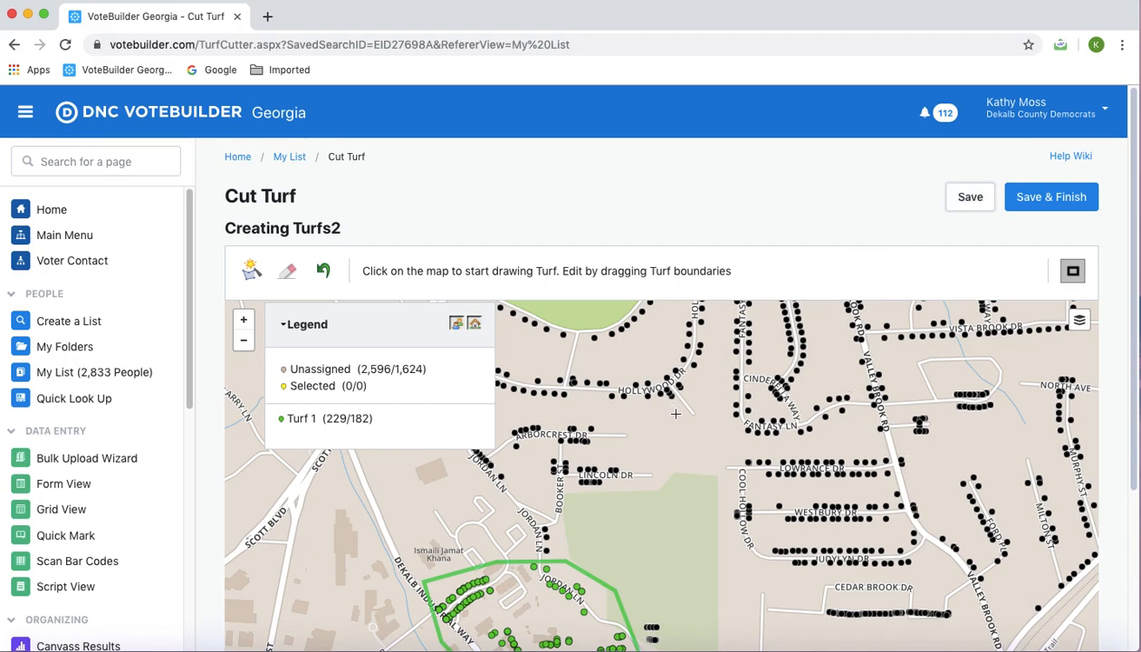
click(1049, 198)
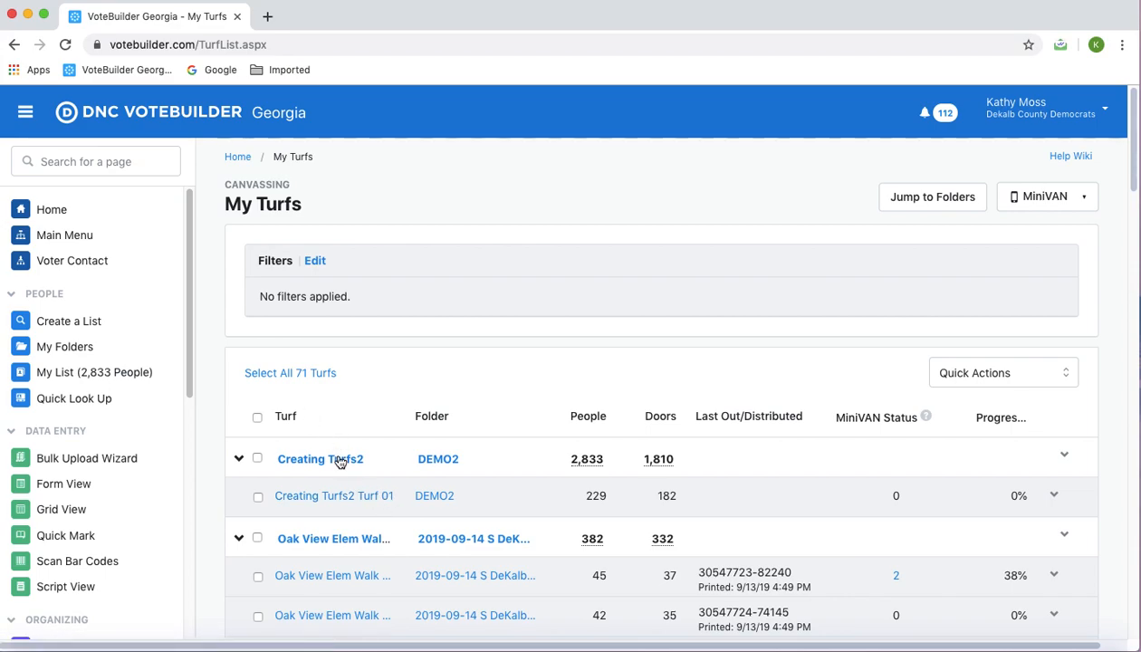
Reopen the turf list from the Voter Contact page
mouse_move(330, 453)
click(60, 218)
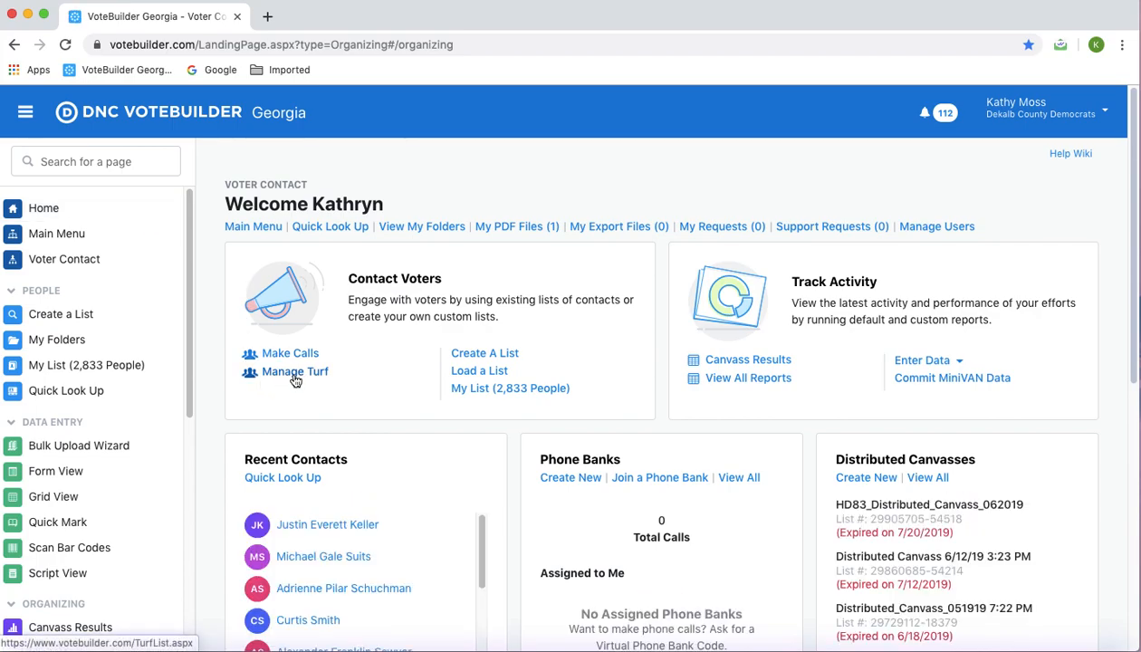
click(295, 377)
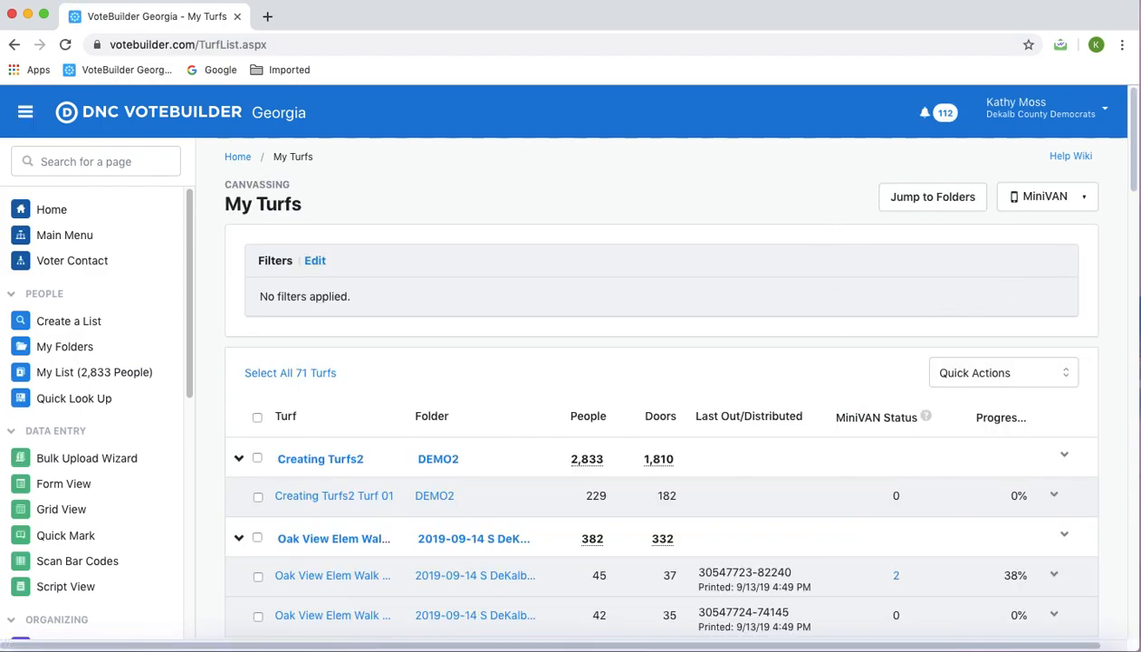
Start generating a list number for Creating Turfs2 Turf 01
scroll(1133, 167, down, 3)
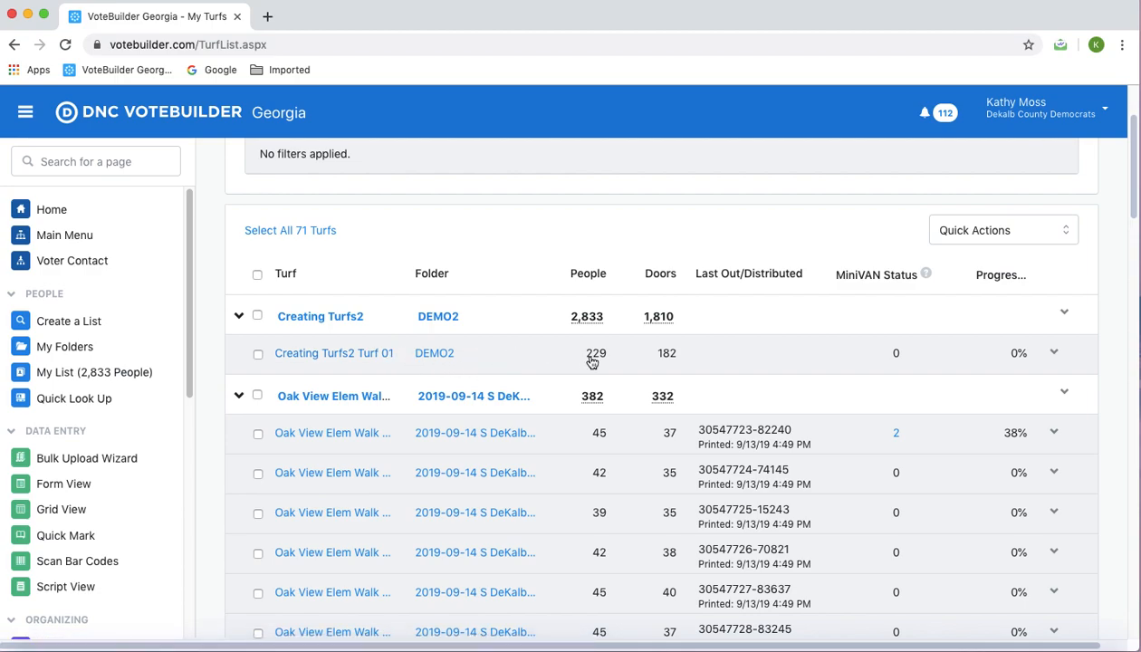
click(1055, 355)
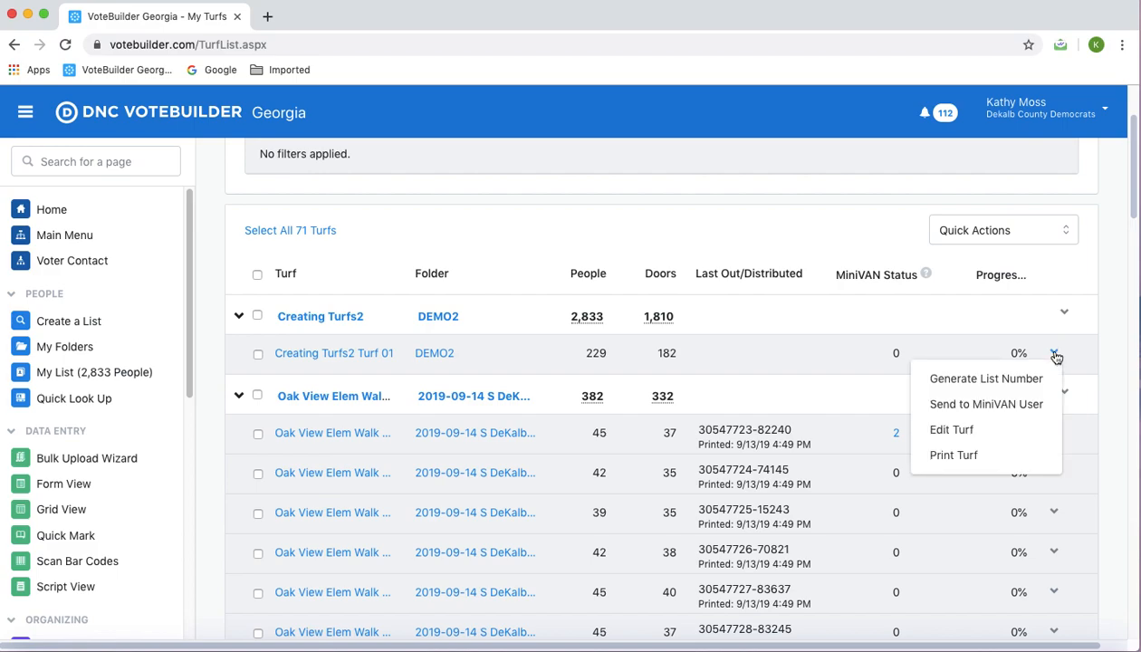
click(984, 381)
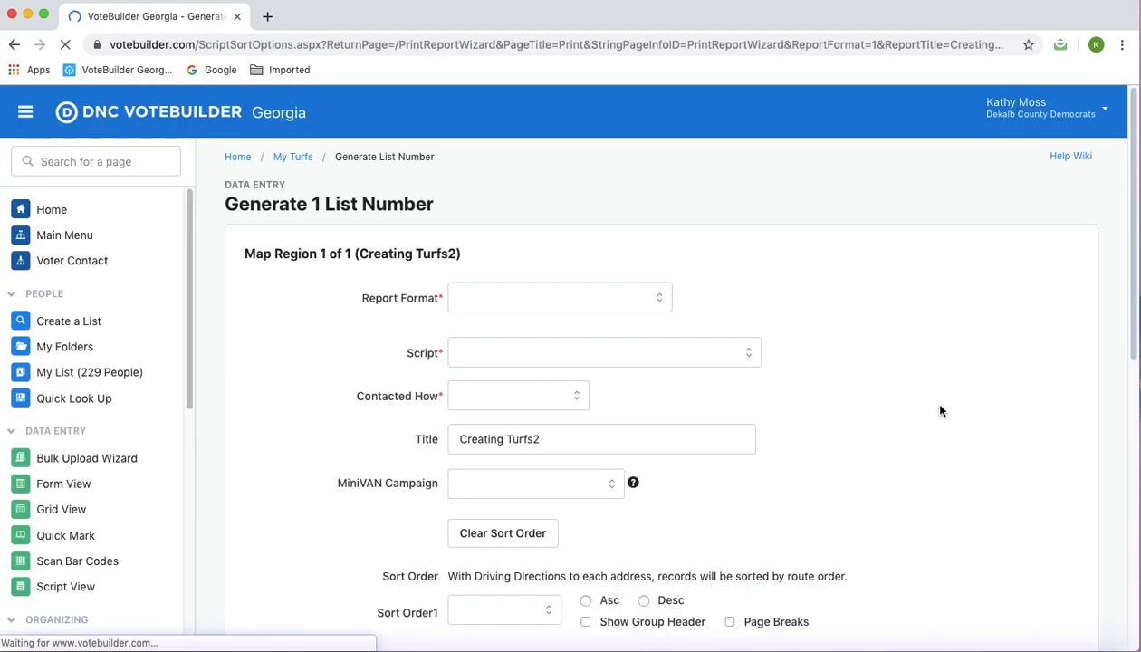
Set the report format to GOTV Walking List, the script to PRECINCT NETWORK CANVASS SCRIPT and the contact method to Walk
click(661, 299)
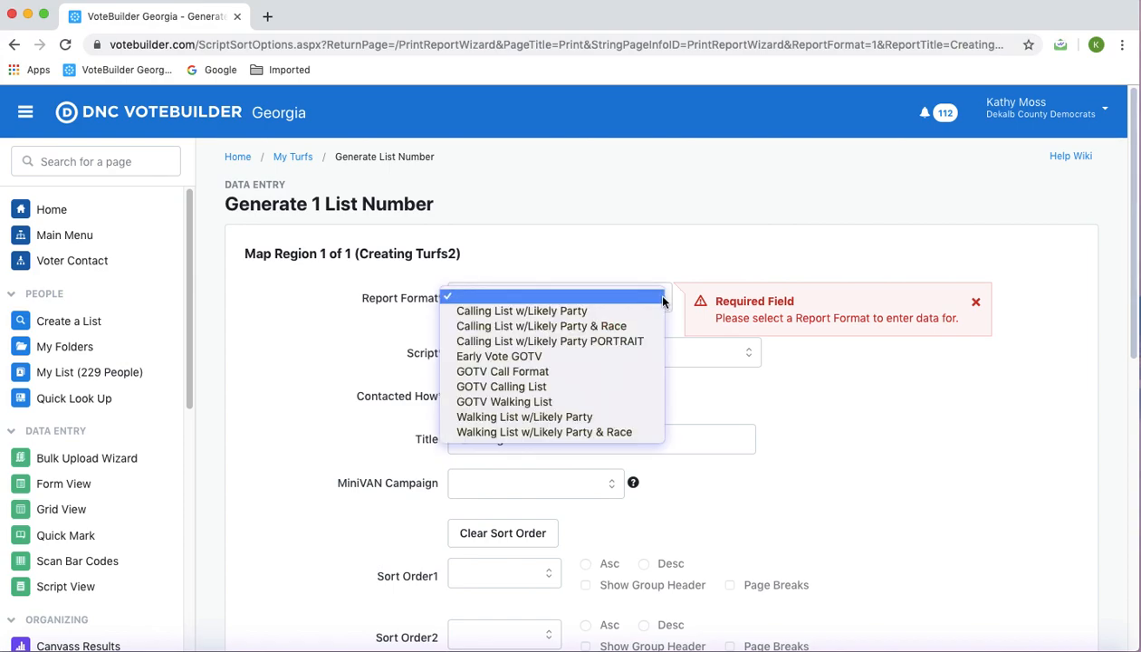
click(534, 403)
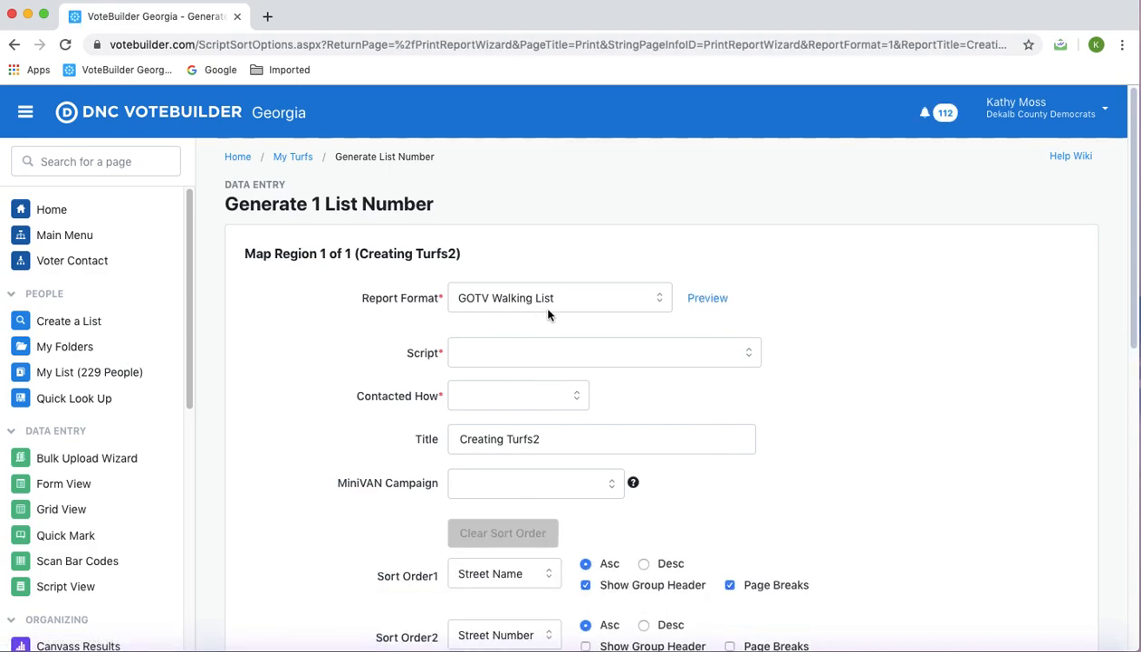
click(744, 353)
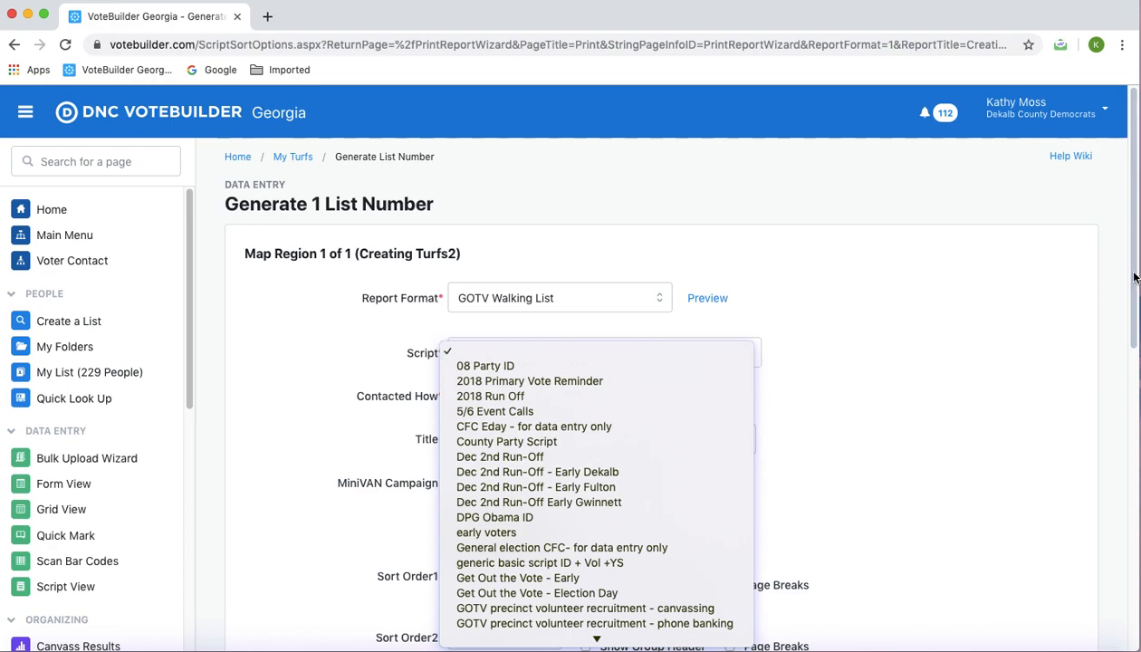
click(1135, 276)
click(747, 353)
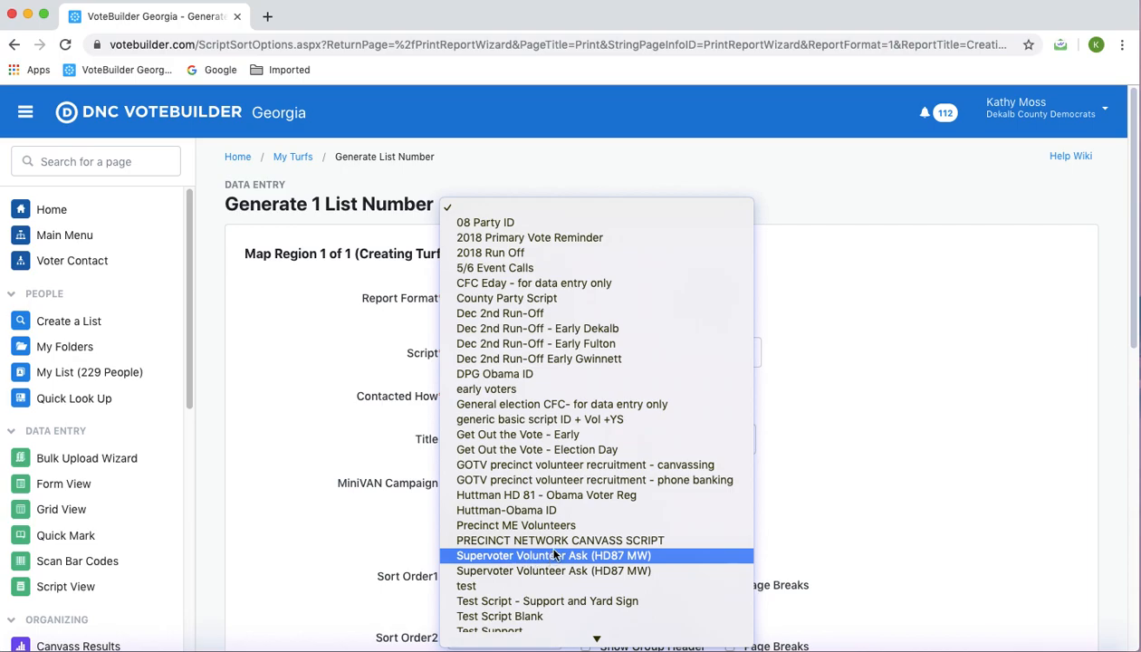
click(643, 542)
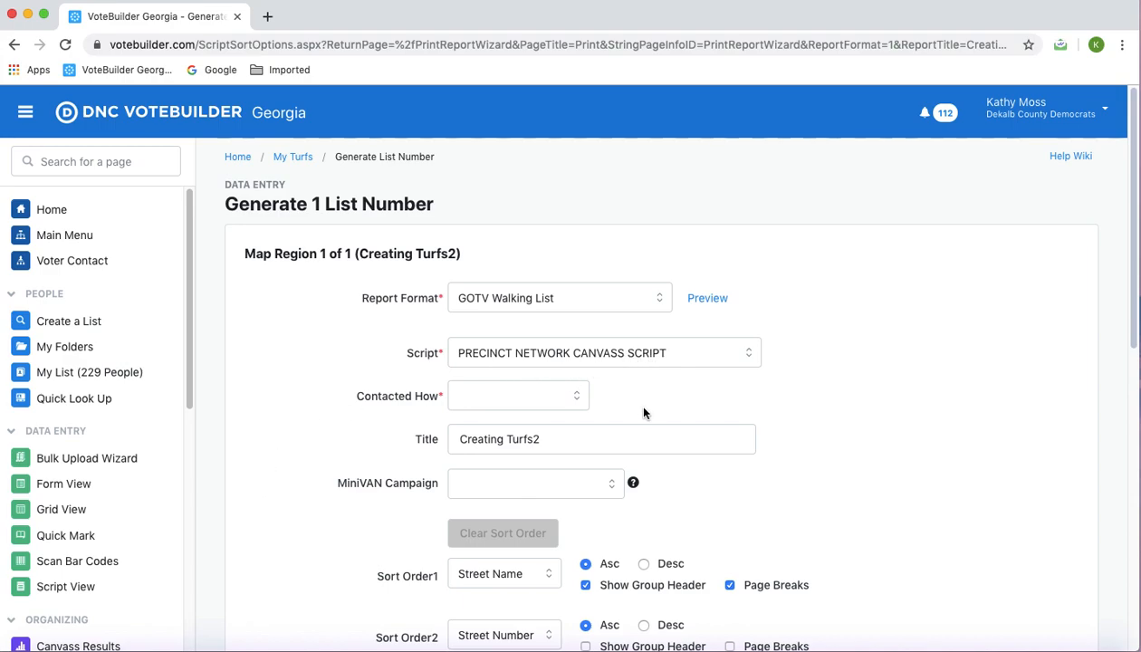
click(575, 396)
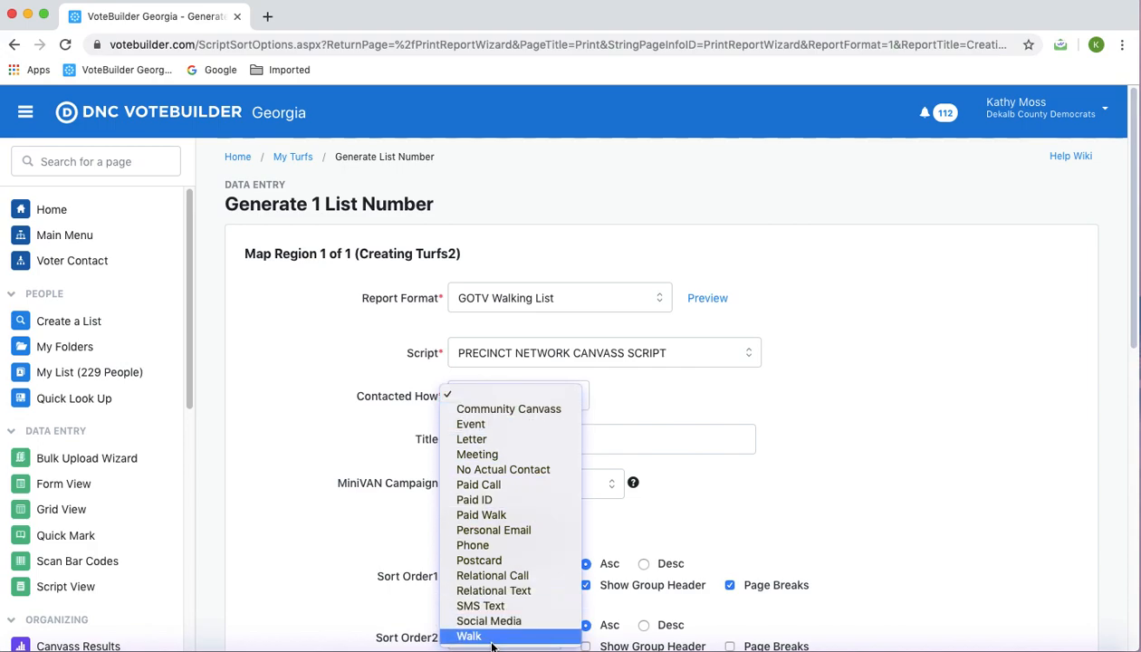
click(489, 637)
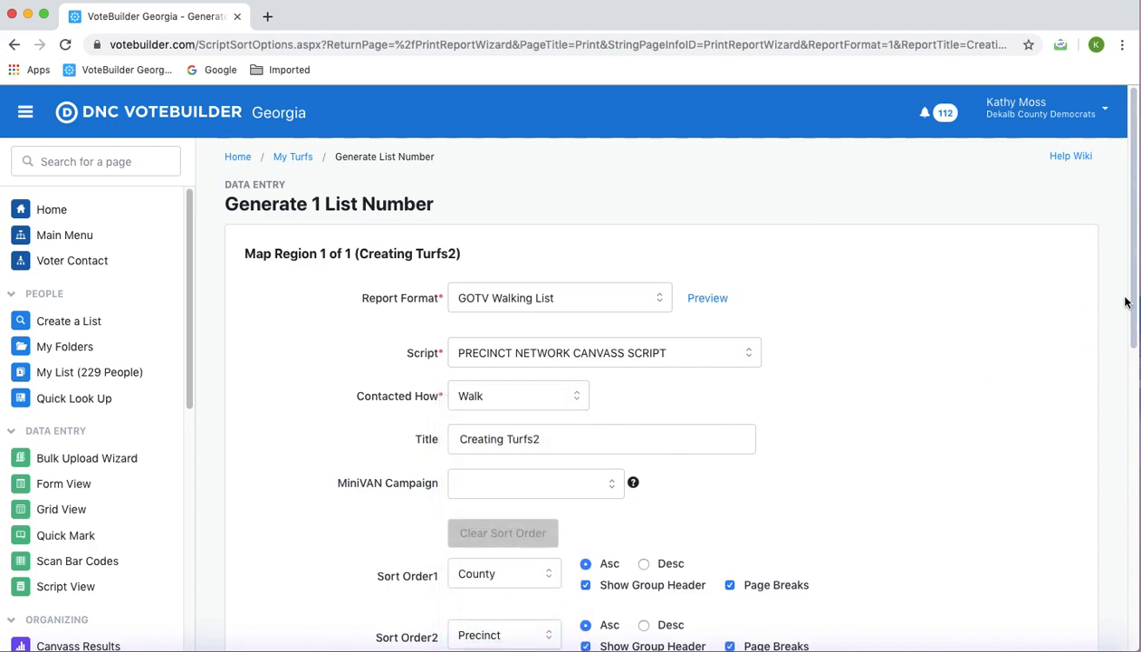
Generate the list number for Creating Turfs2, keeping the default sort orders and header options, and highlight Turf 01's new list number in the turf list
scroll(1087, 317, down, 1)
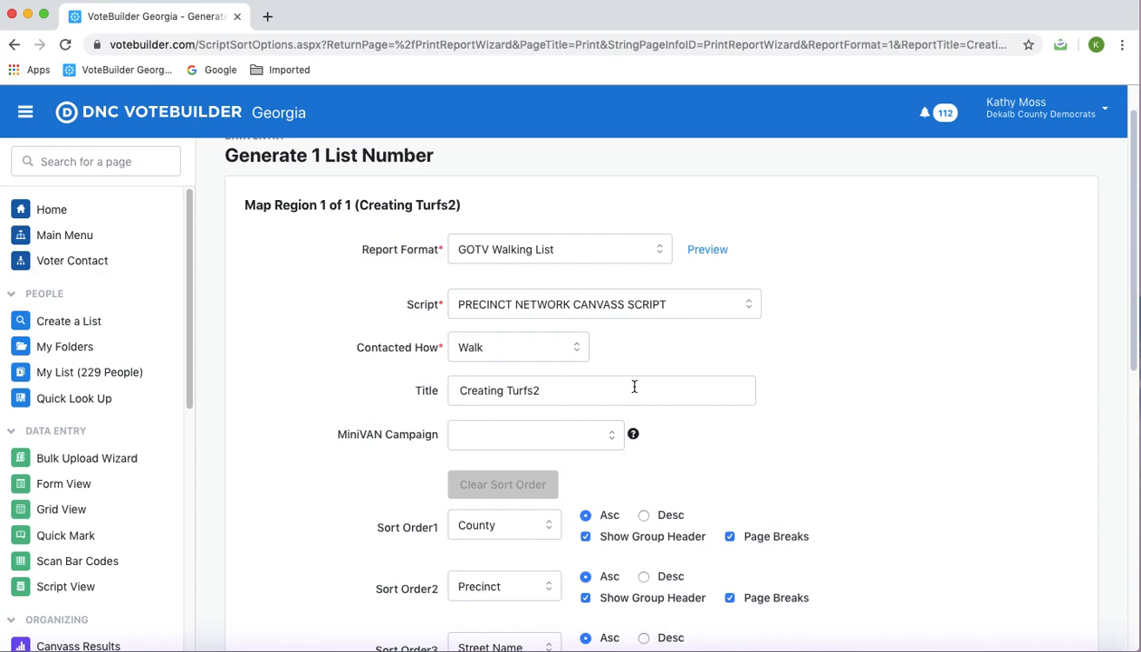
drag(1118, 341, 1128, 410)
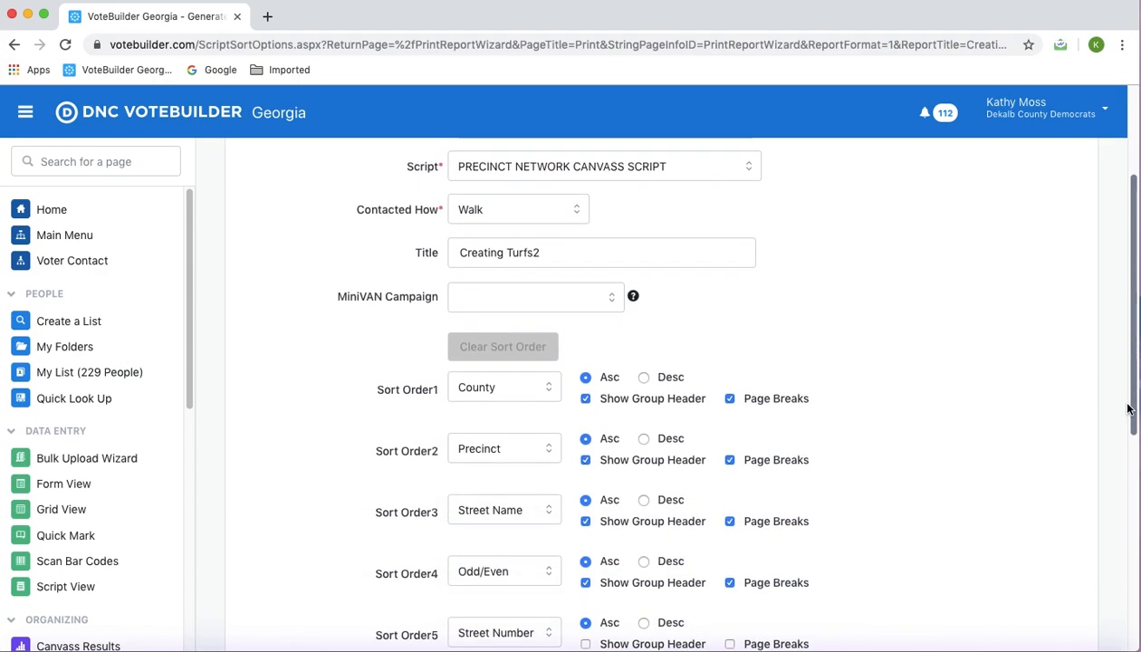
drag(1137, 367, 1139, 552)
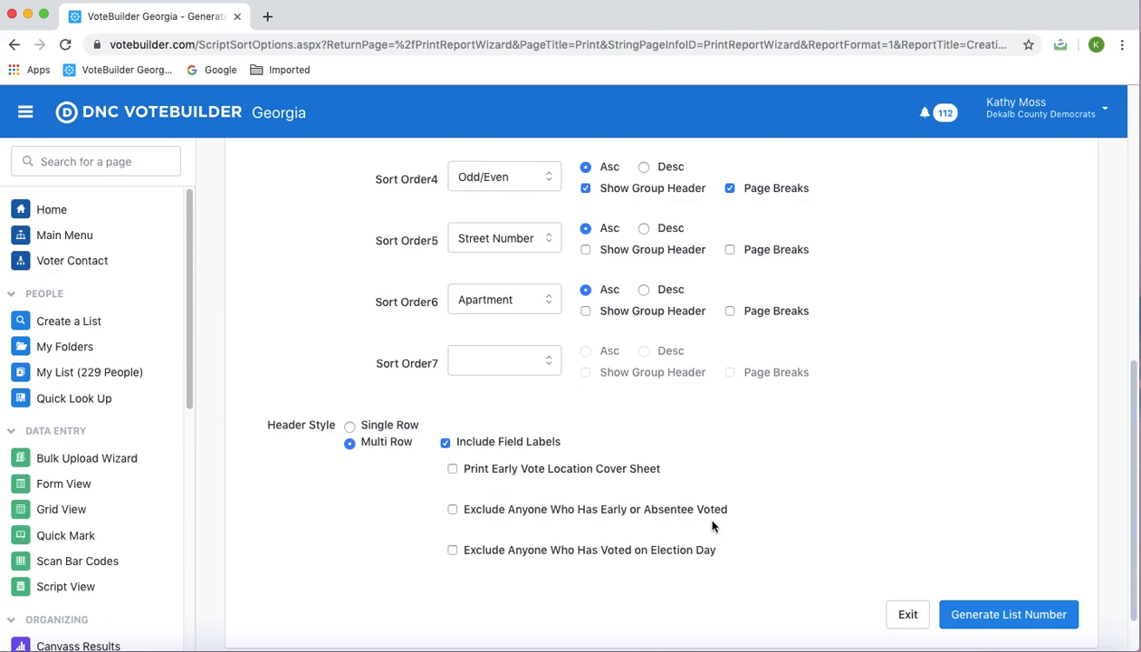
drag(1132, 417, 1139, 180)
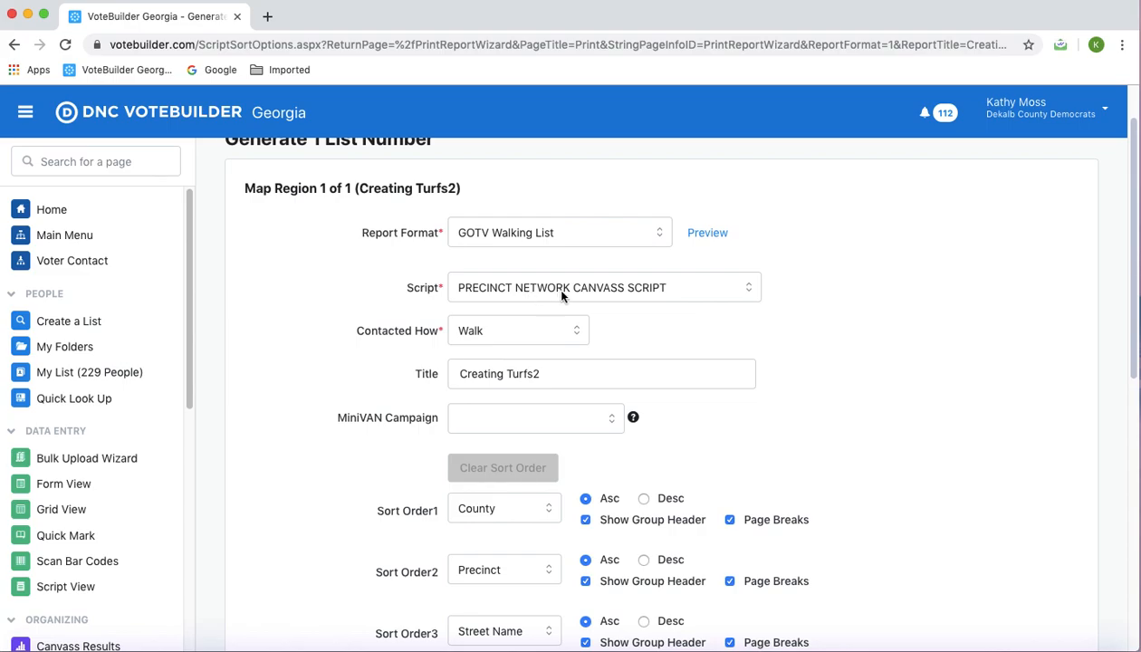
drag(1138, 289, 1129, 537)
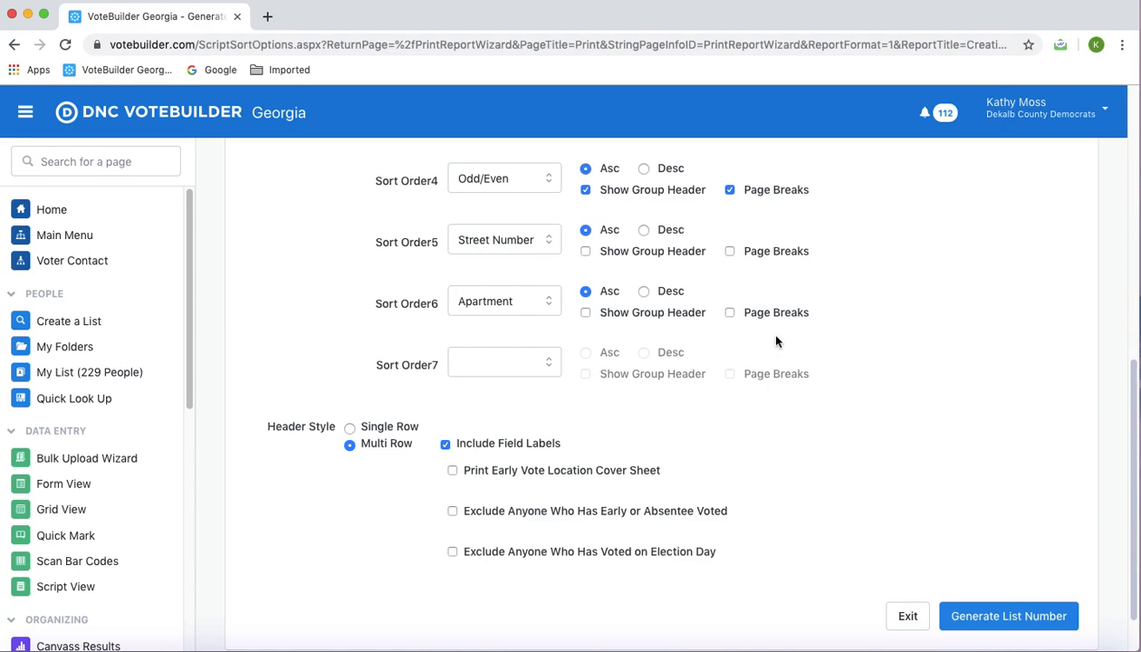
click(1007, 621)
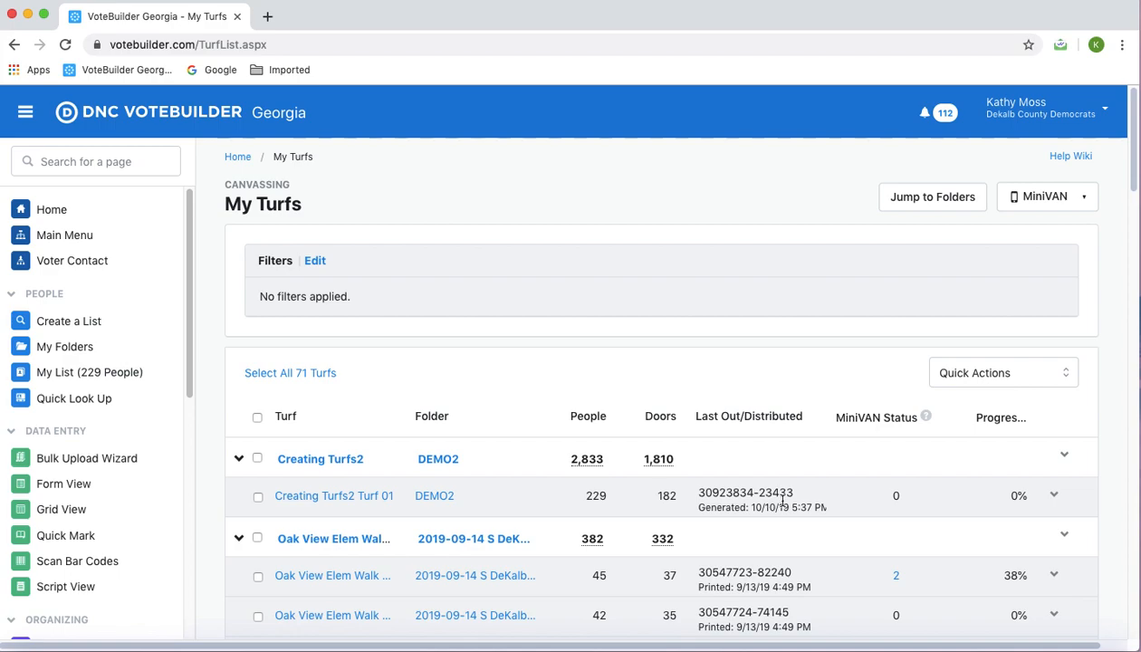
drag(802, 488, 698, 511)
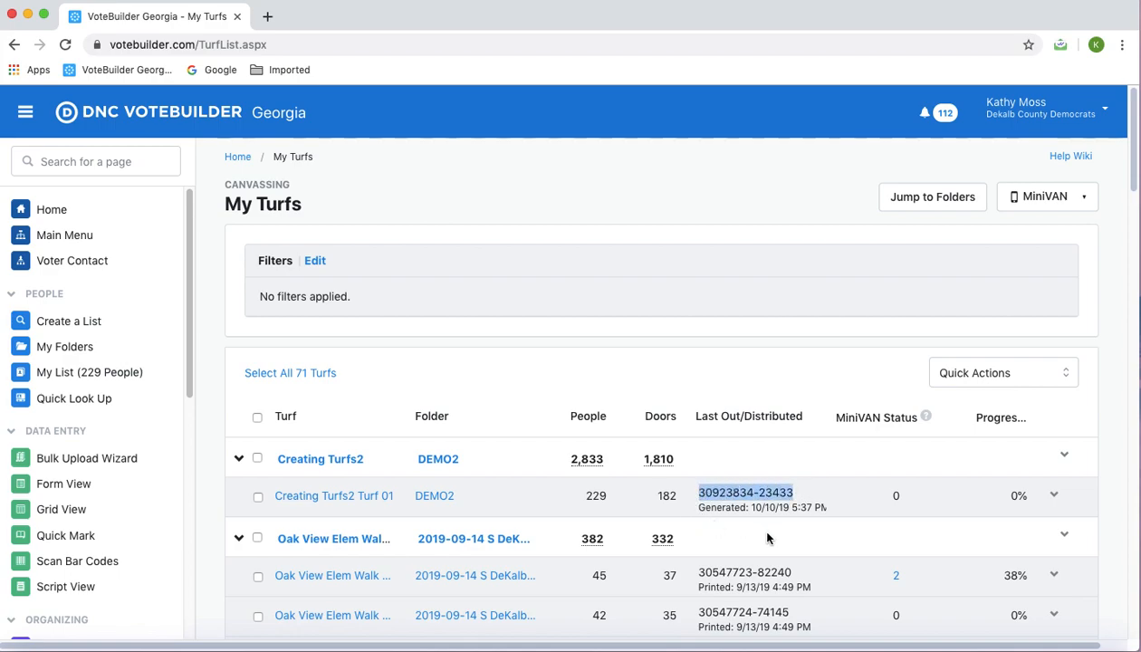